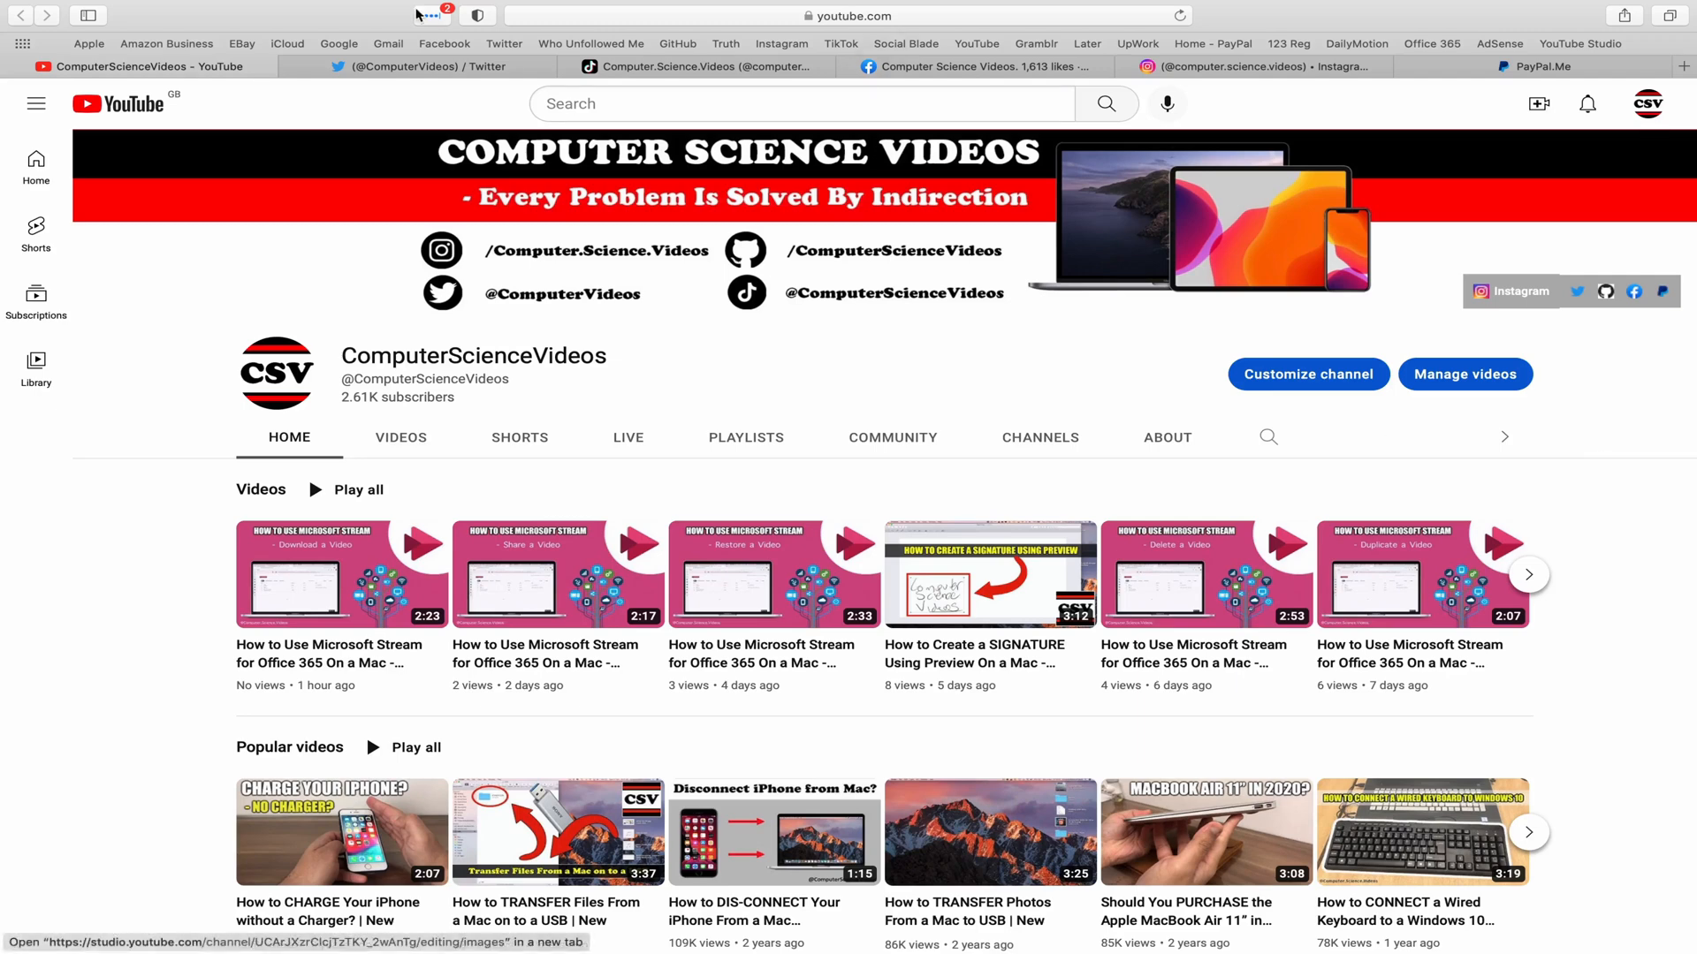
left_click(424, 66)
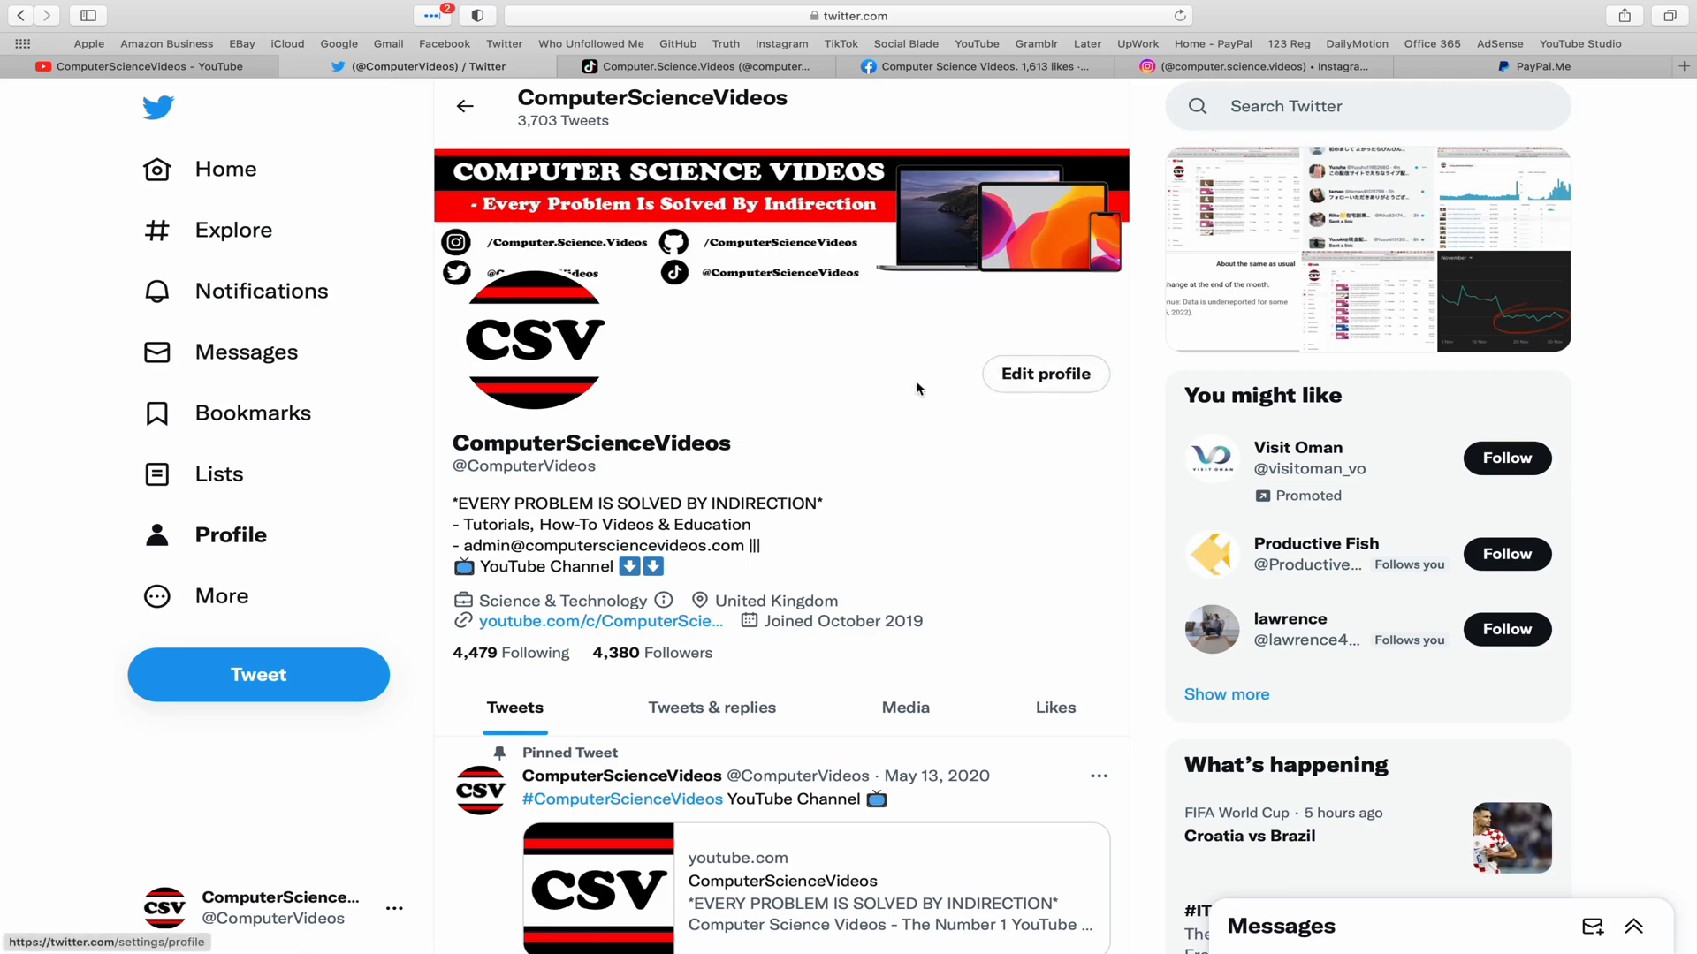
left_click(740, 71)
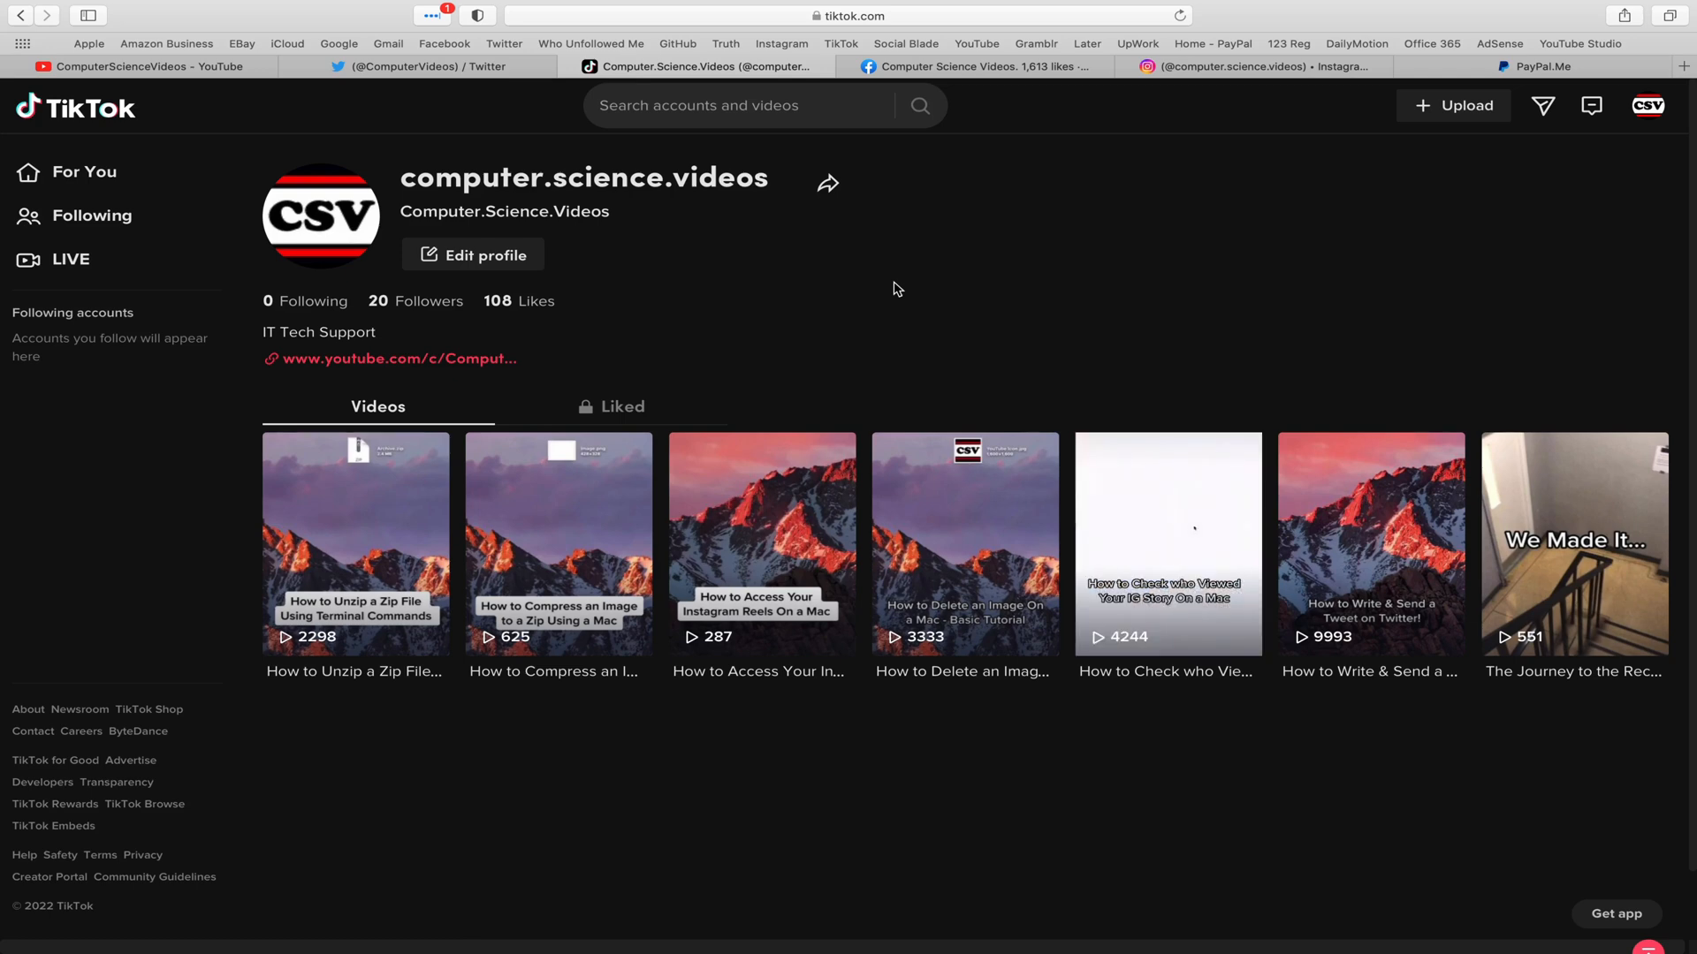
left_click(979, 70)
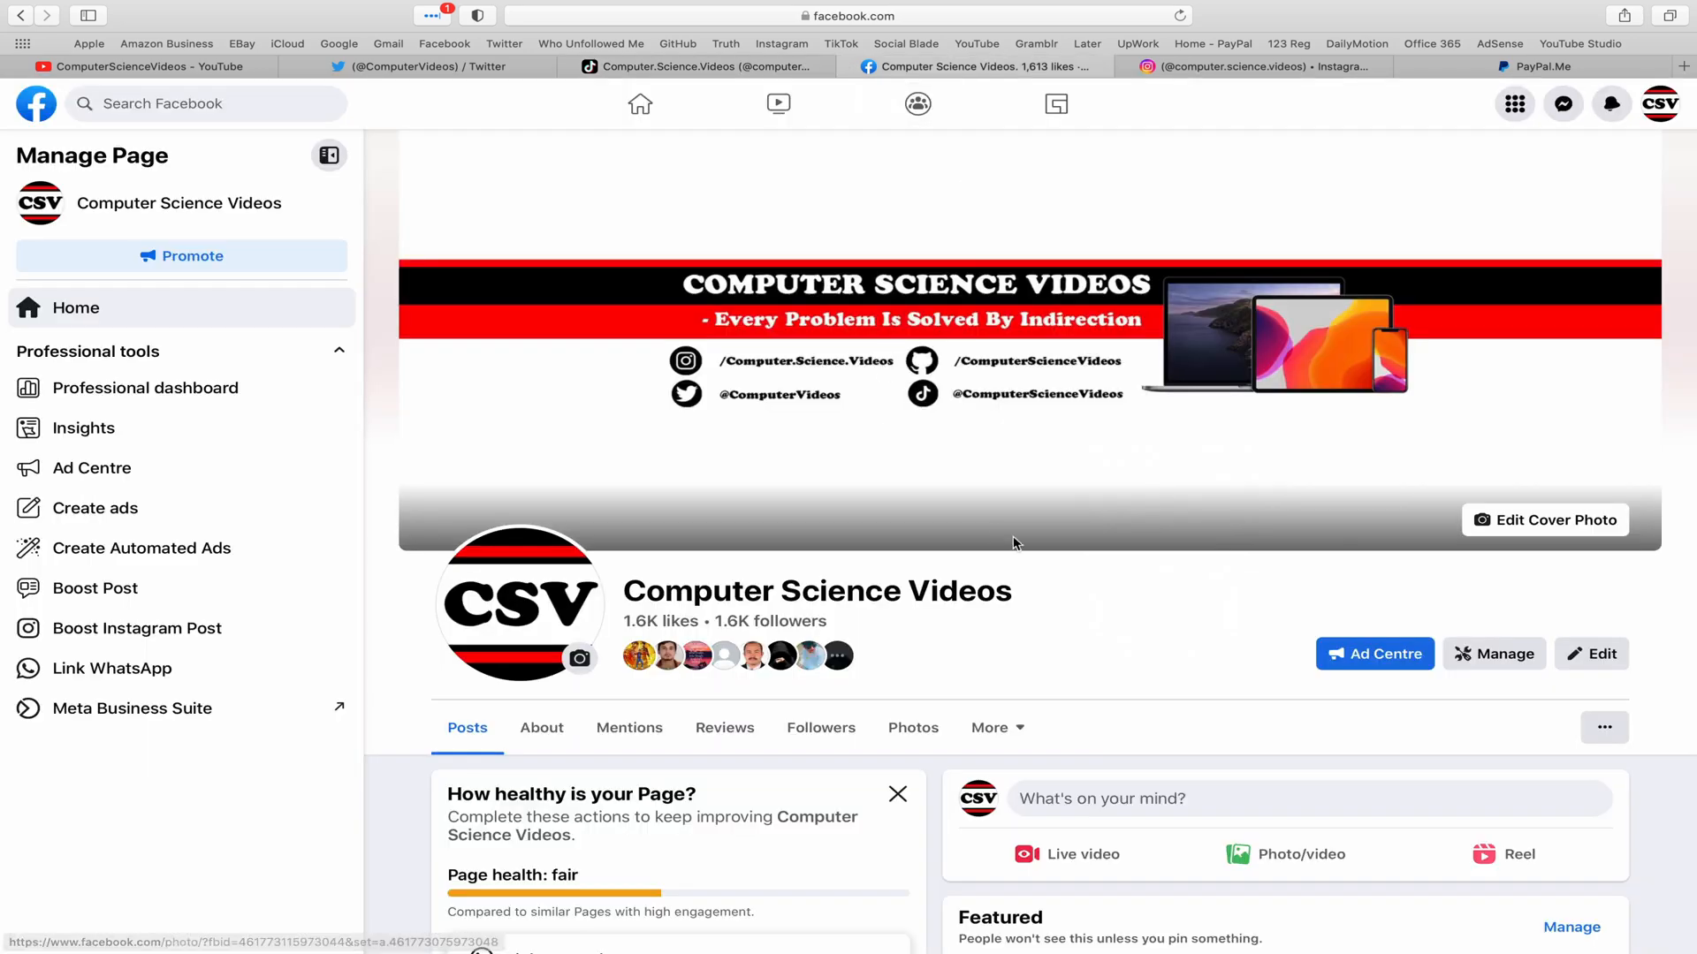
left_click(1262, 65)
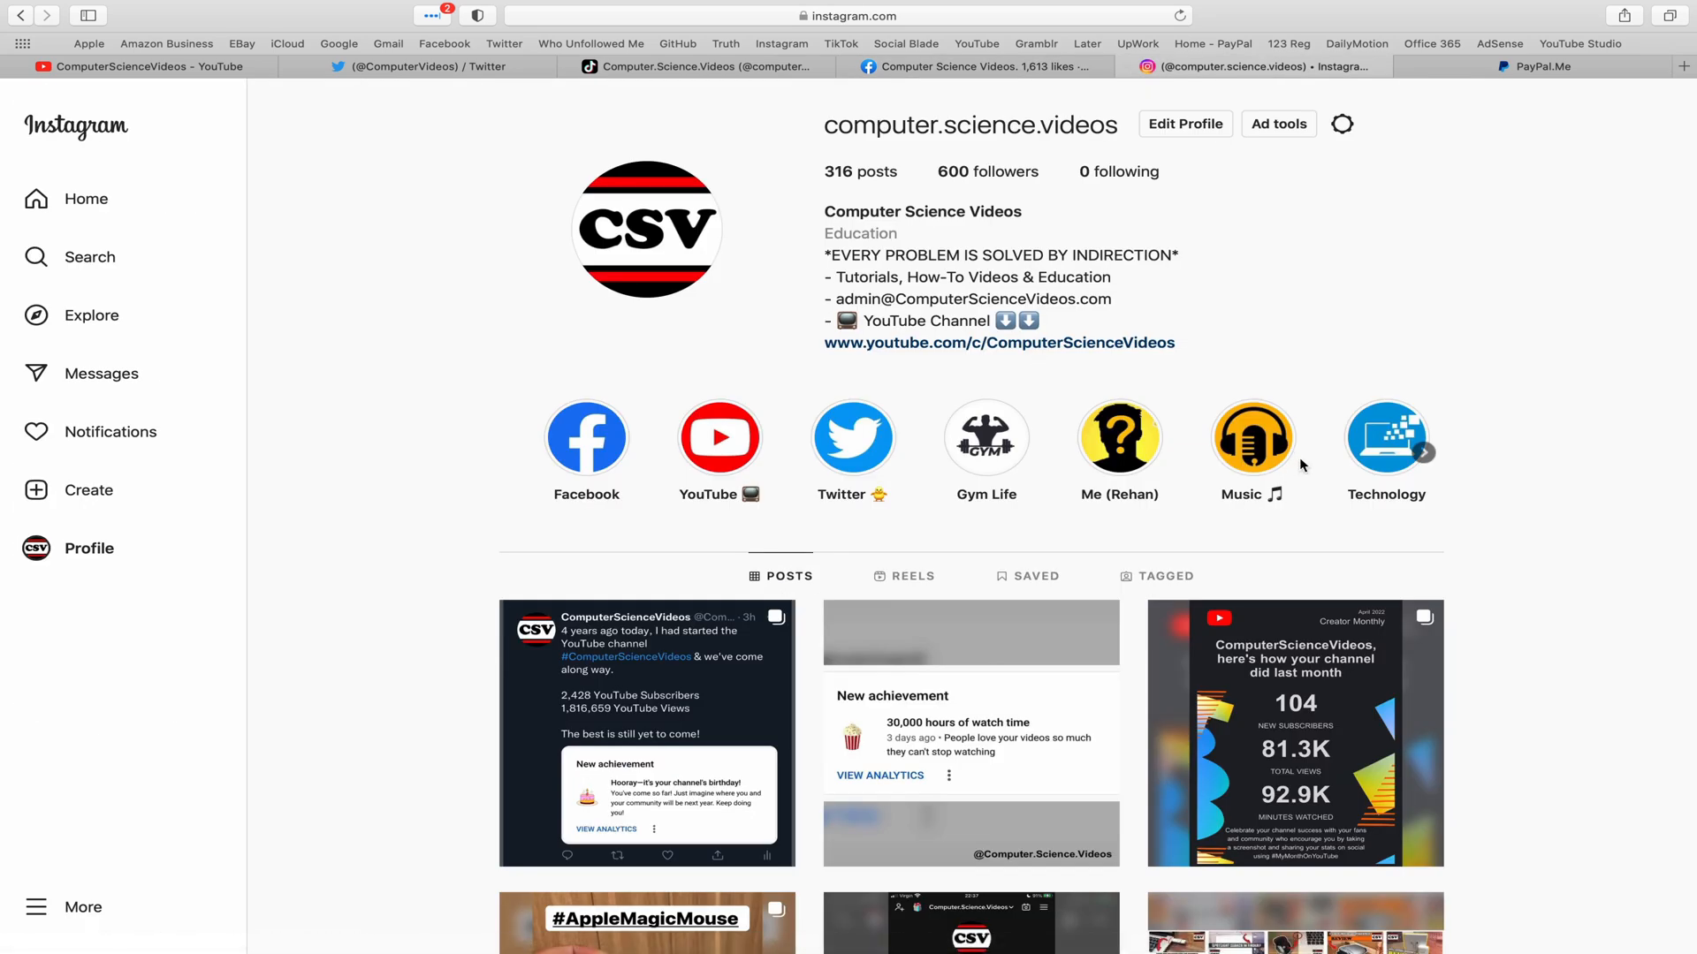
left_click(1598, 69)
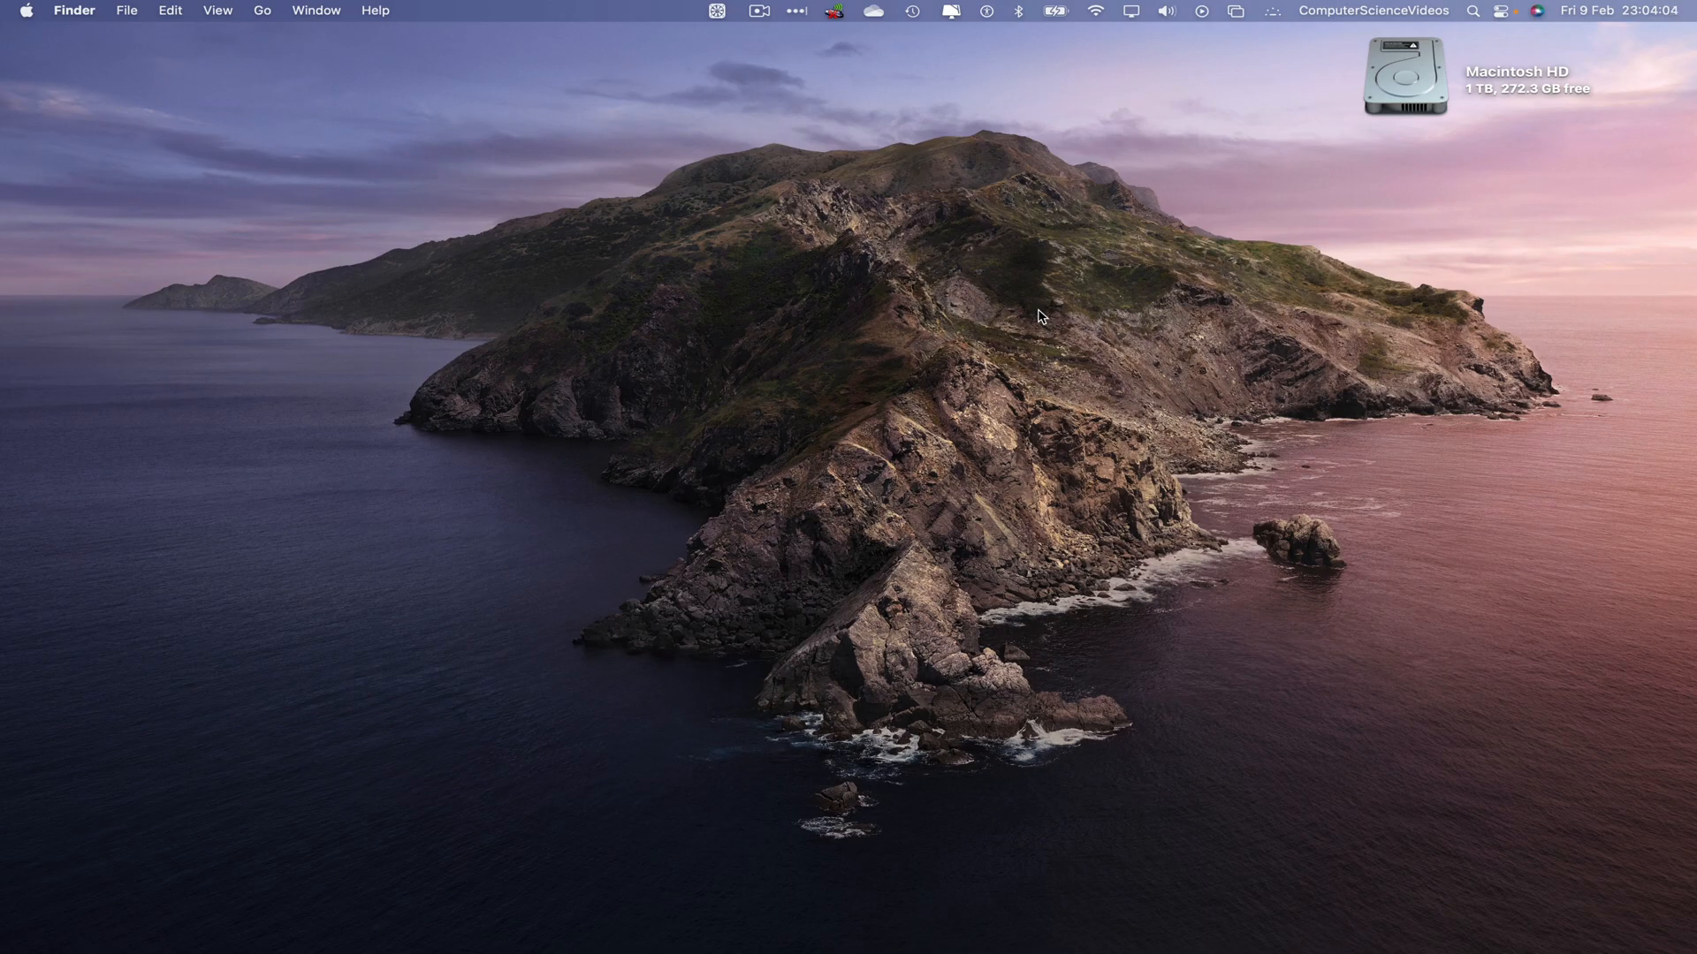
- Search the installed applications for "photo" and open the Photos application
mouse_move(960, 951)
left_click(216, 940)
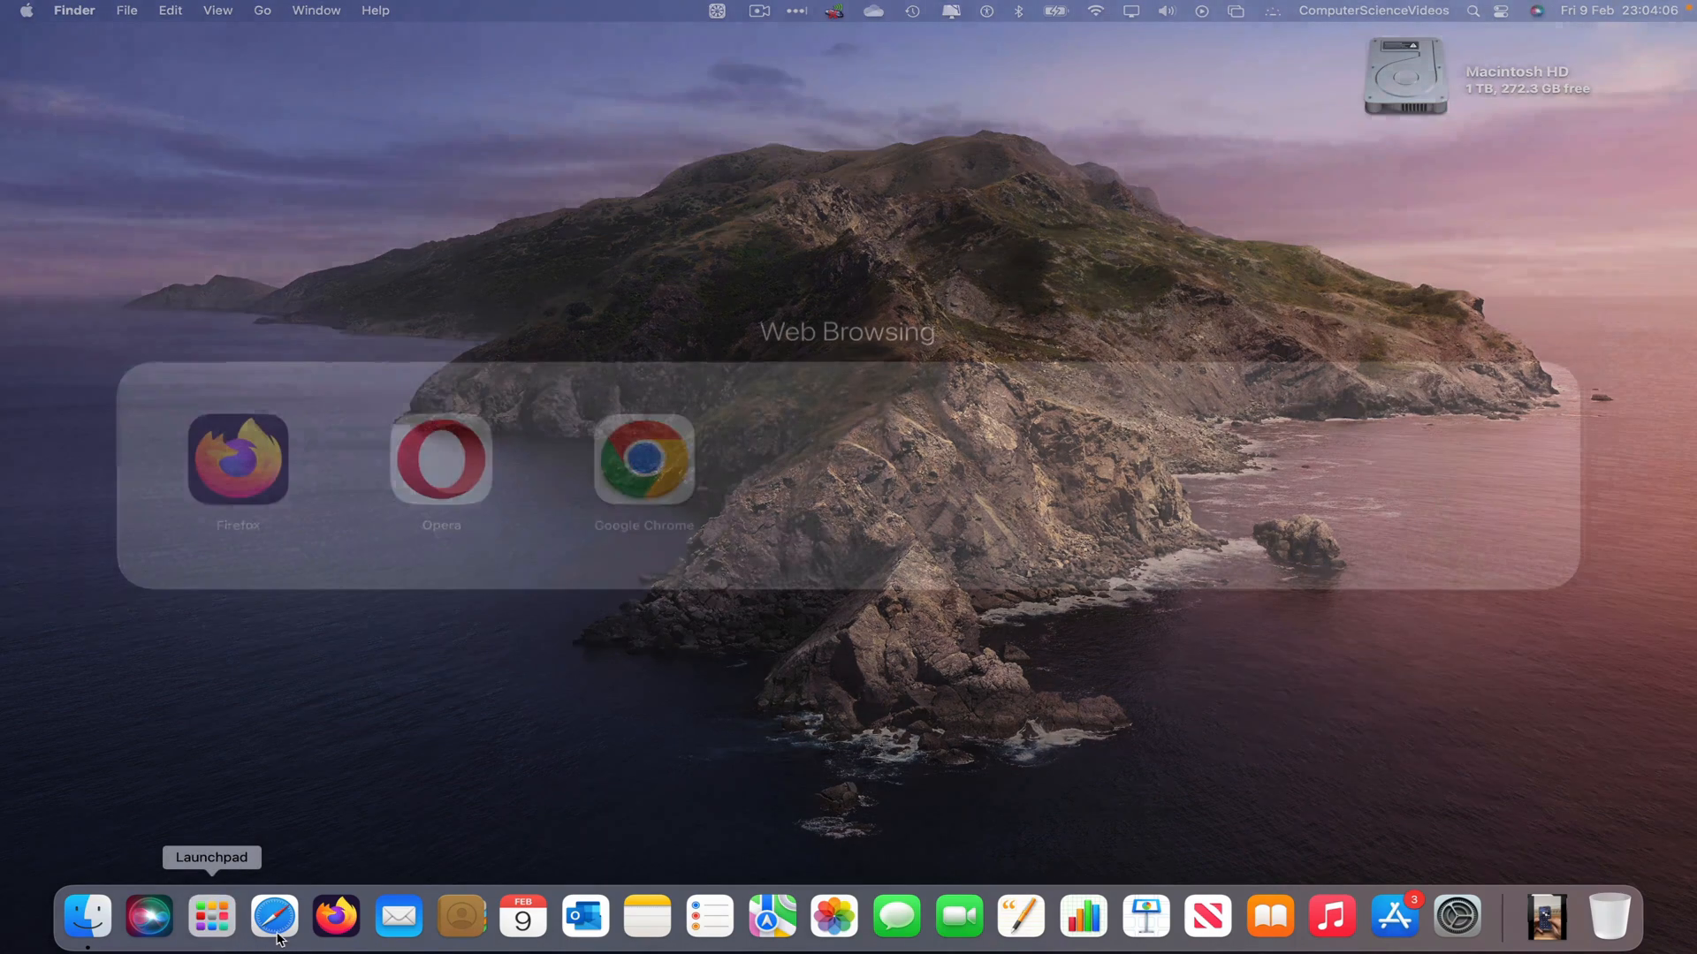
left_click(1112, 260)
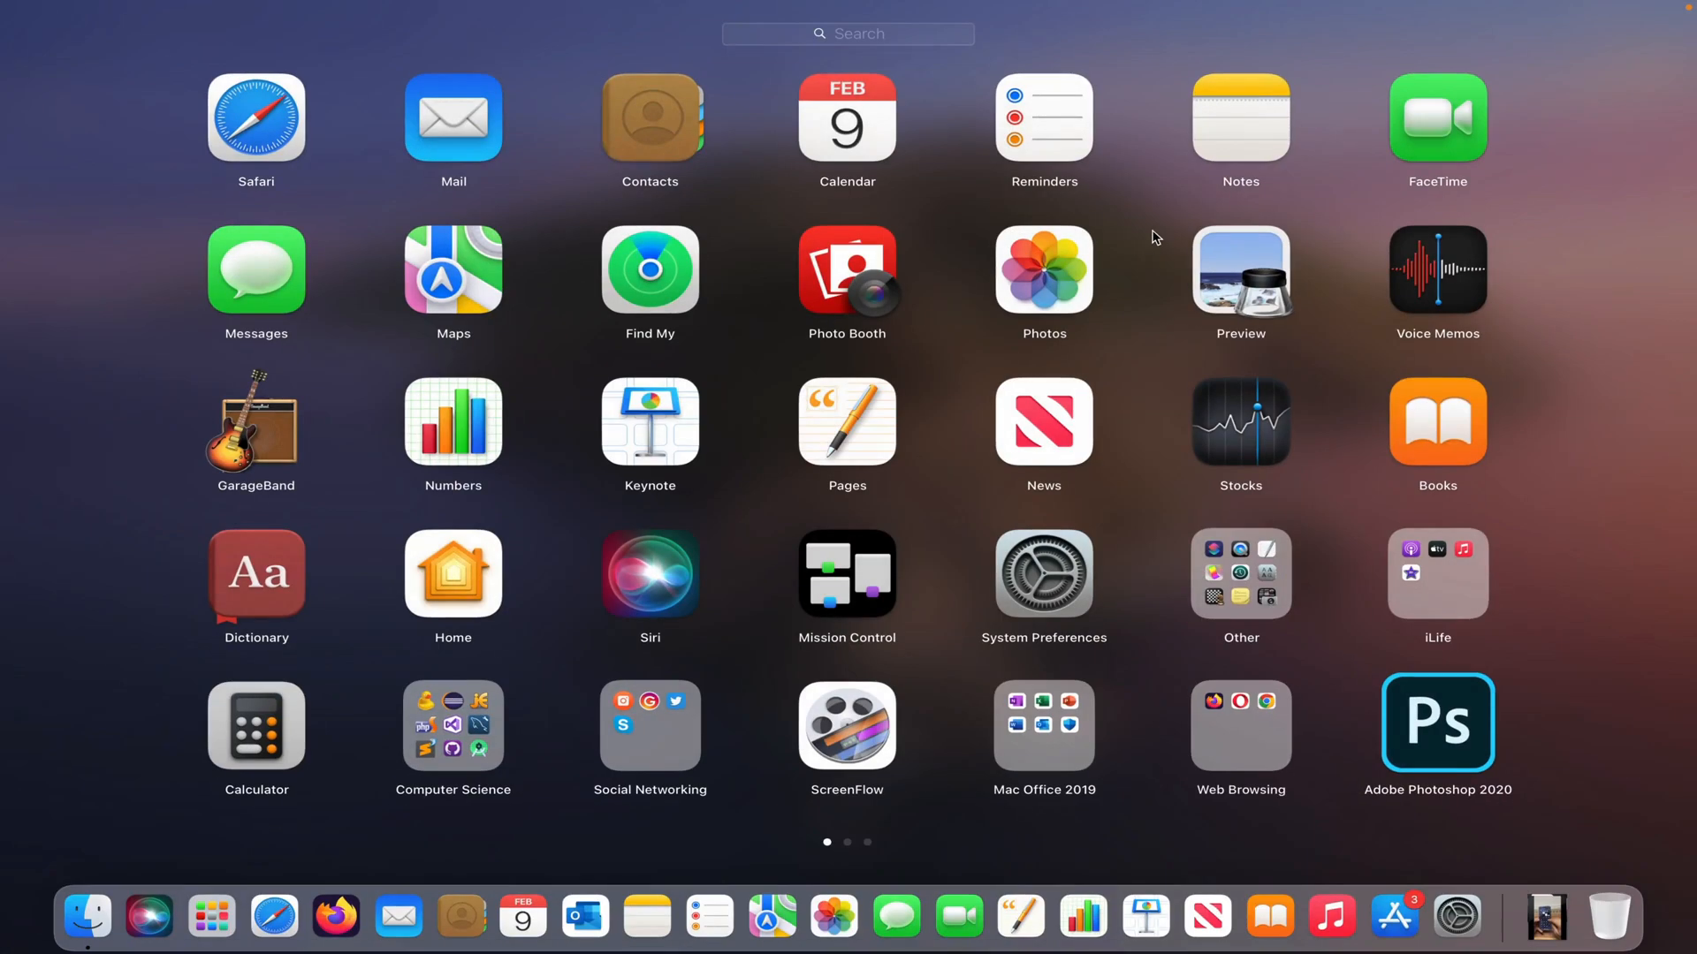
type("photo")
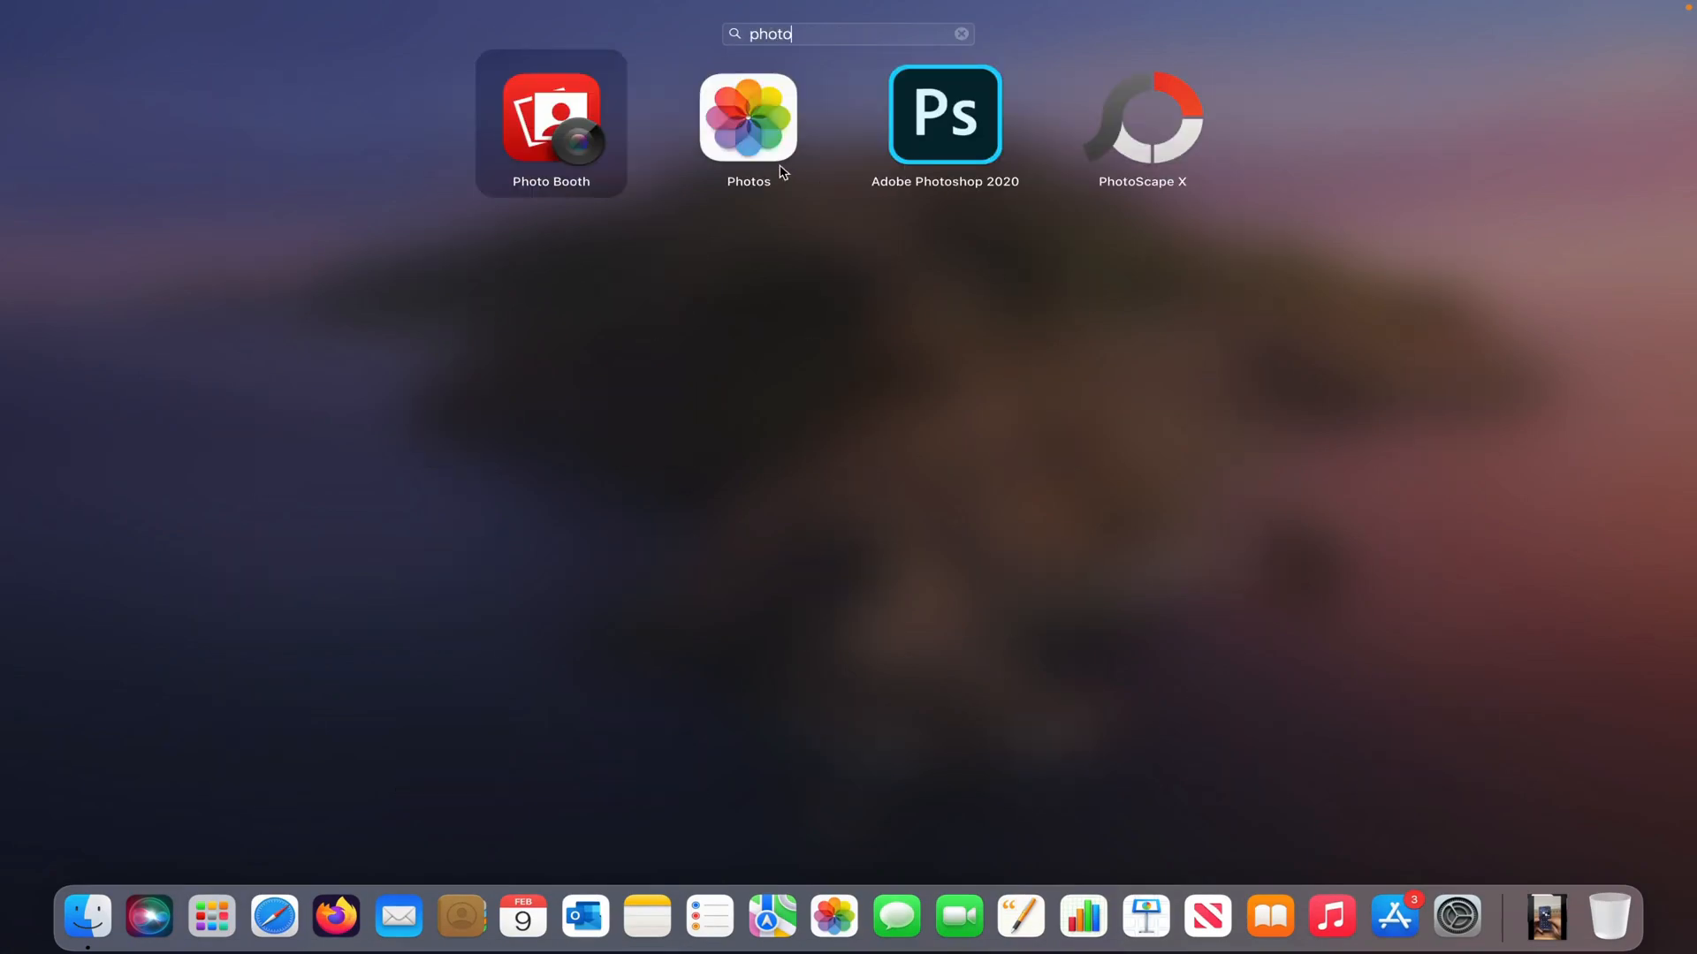
left_click(758, 118)
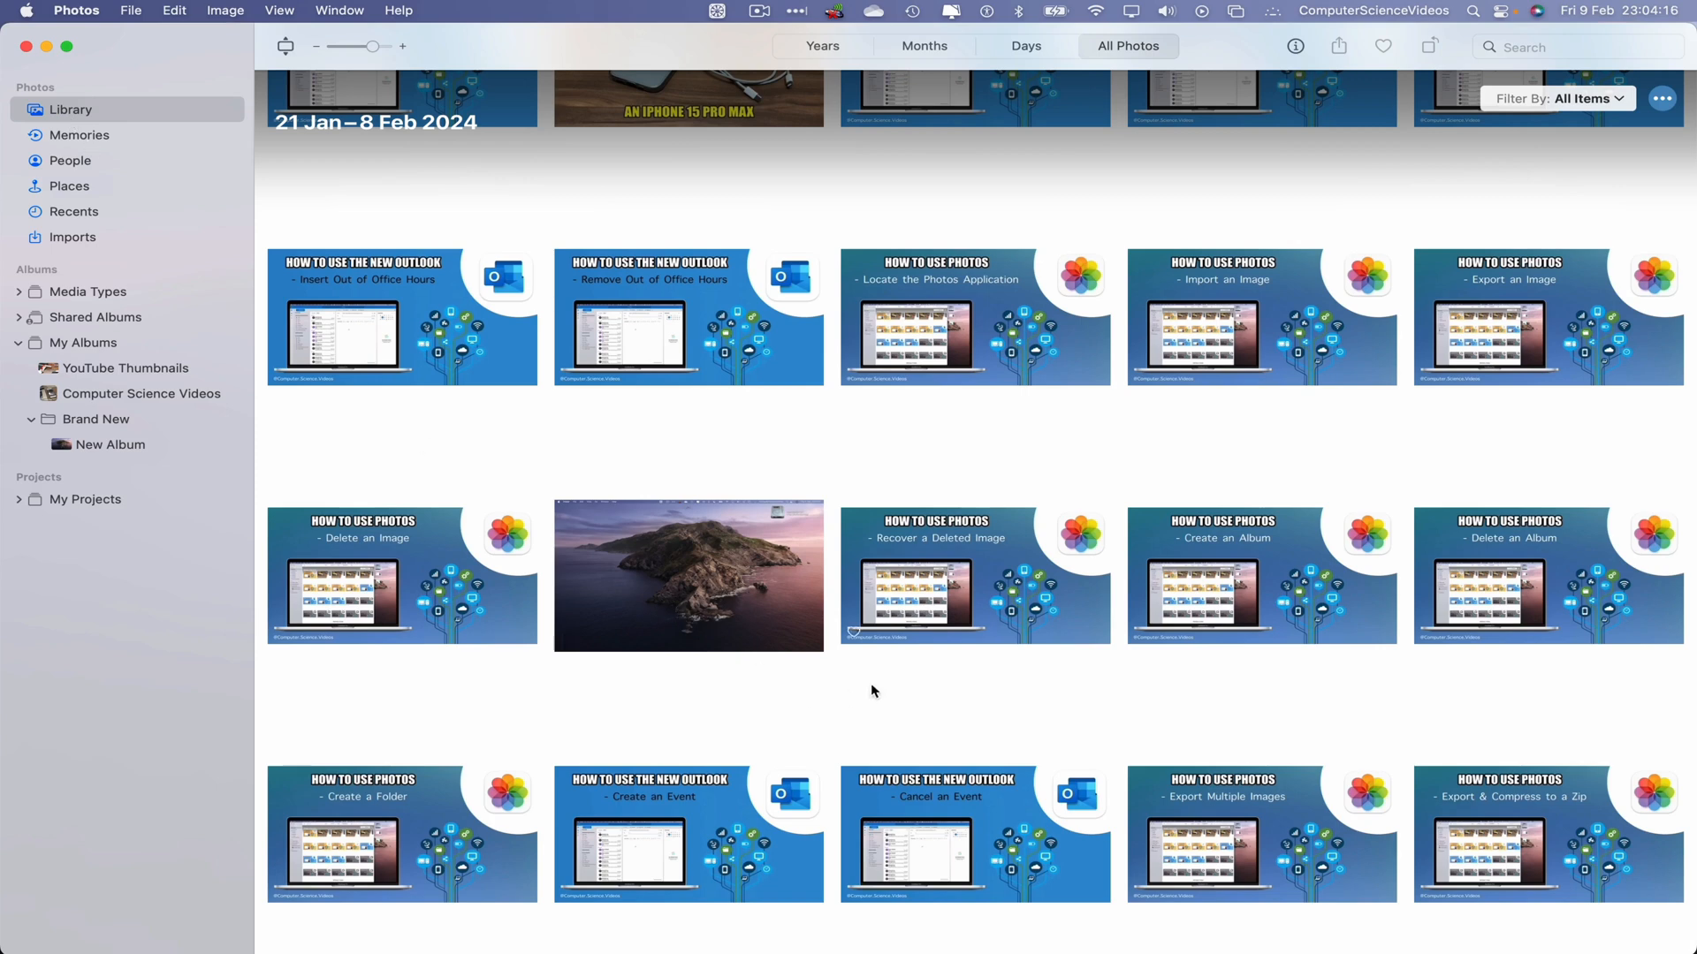
- Export the "Delete an Image" thumbnail, the island screenshot and the "Recover a Deleted Image" thumbnail as full-size, maximum-quality JPEG files to the Desktop
left_click_drag(998, 705, 361, 527)
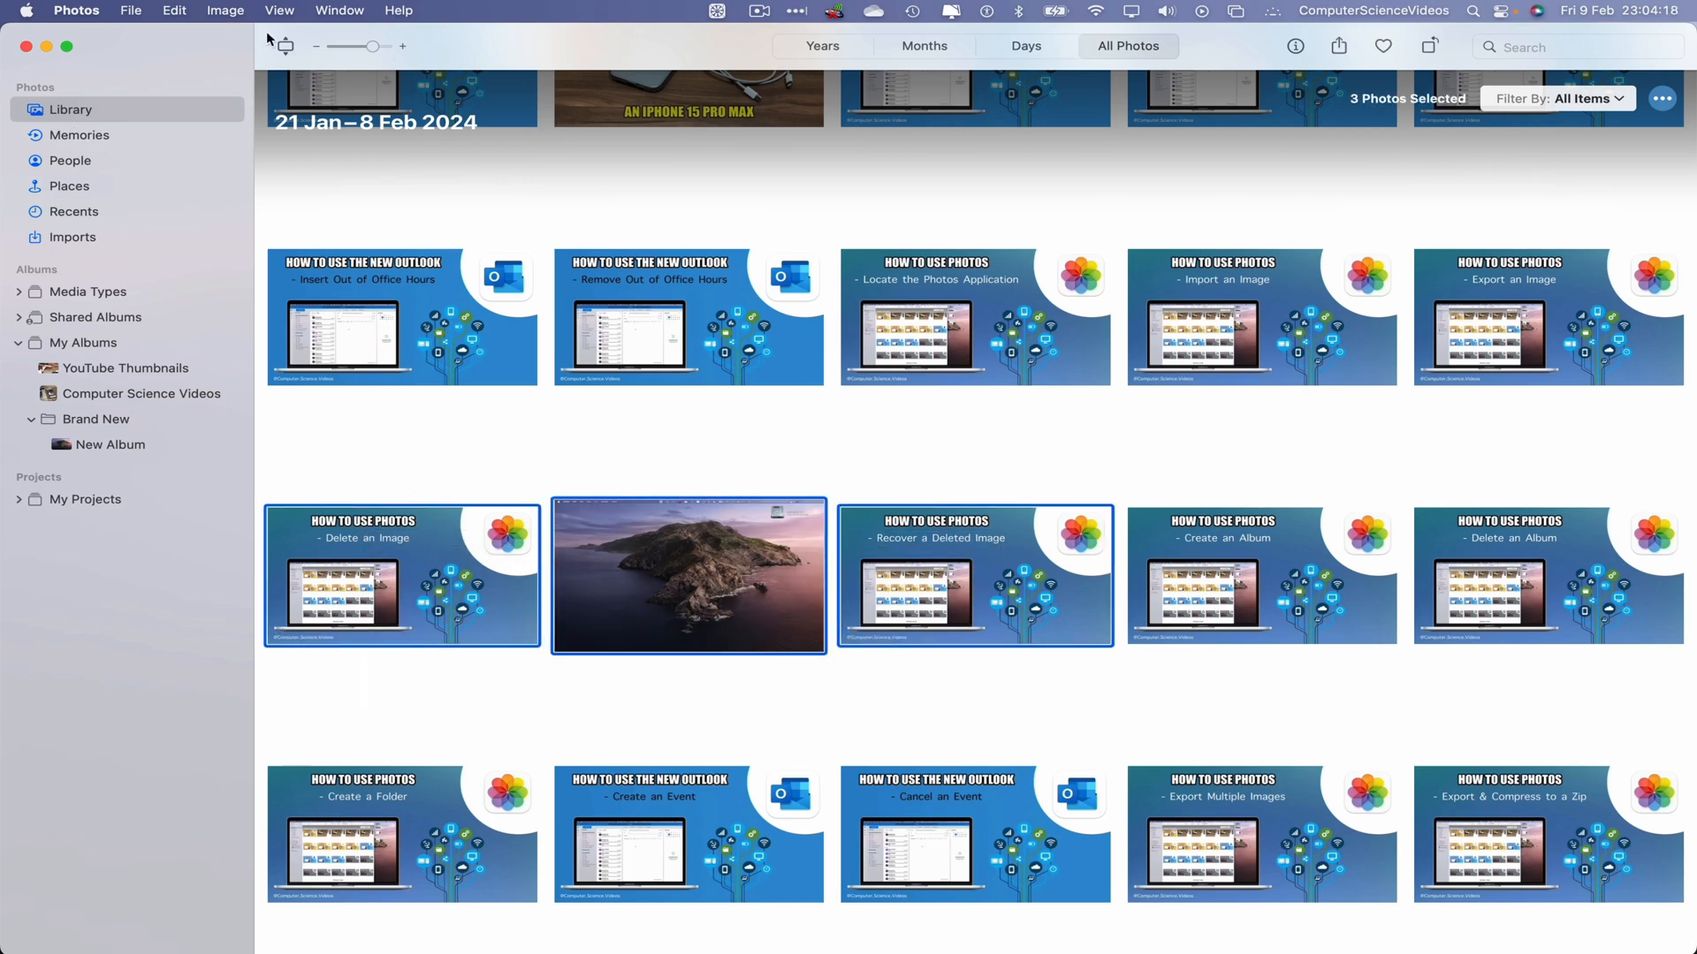
left_click(133, 9)
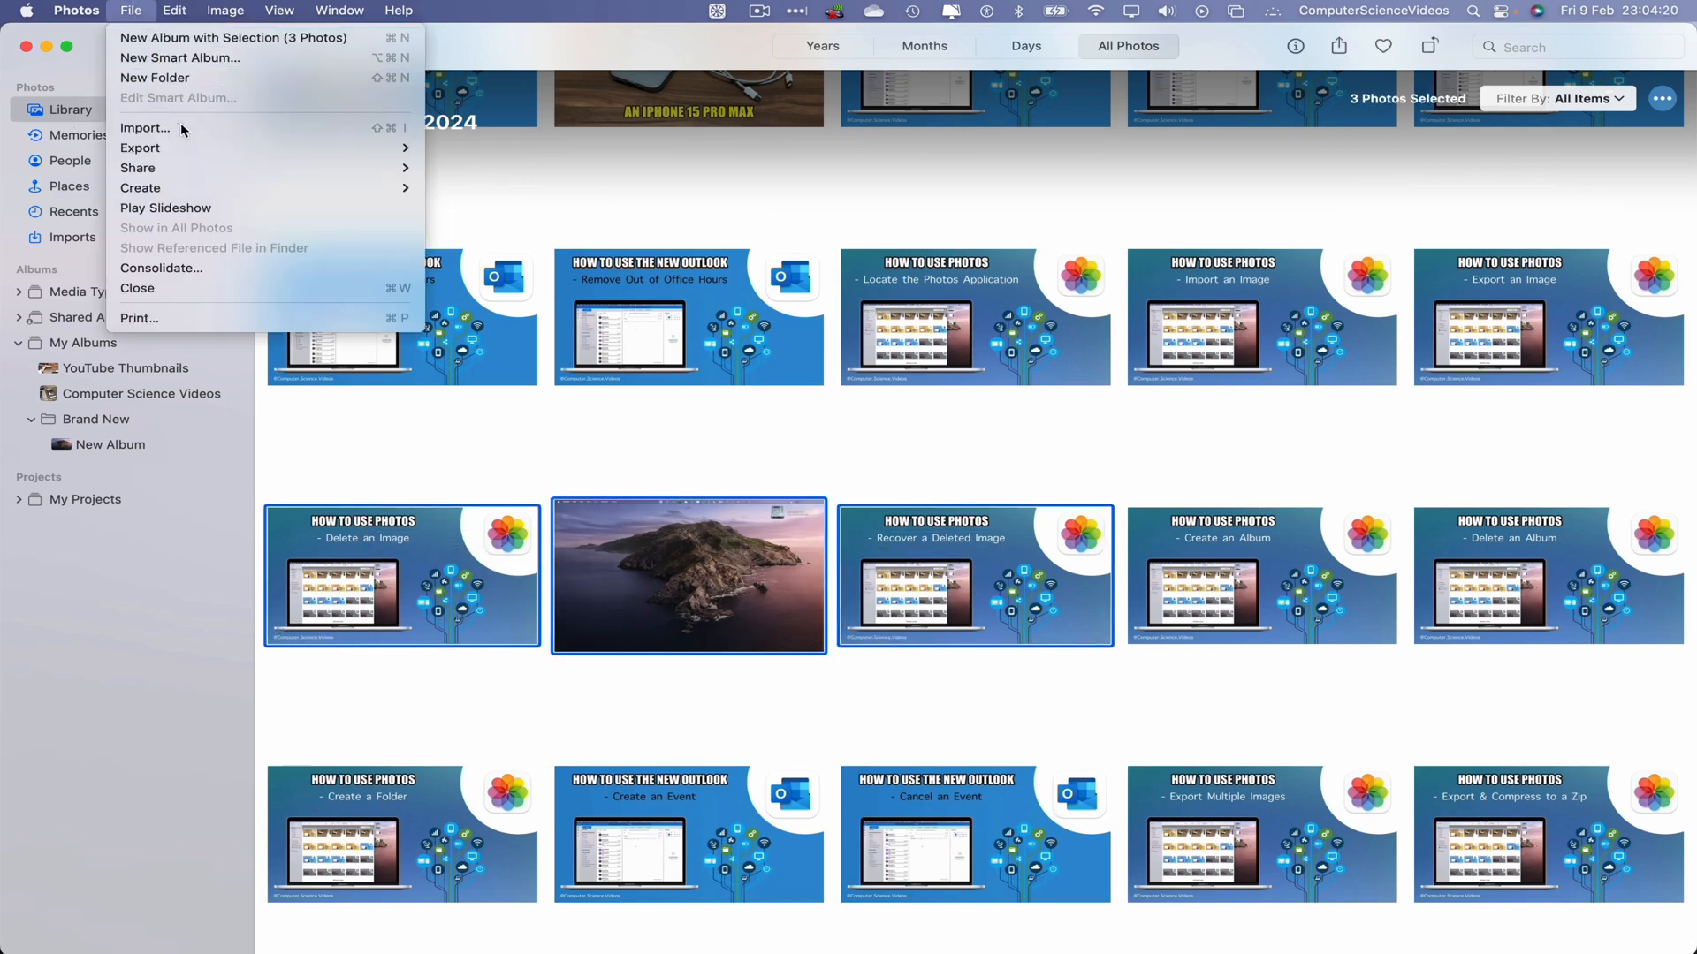
mouse_move(187, 150)
left_click(546, 150)
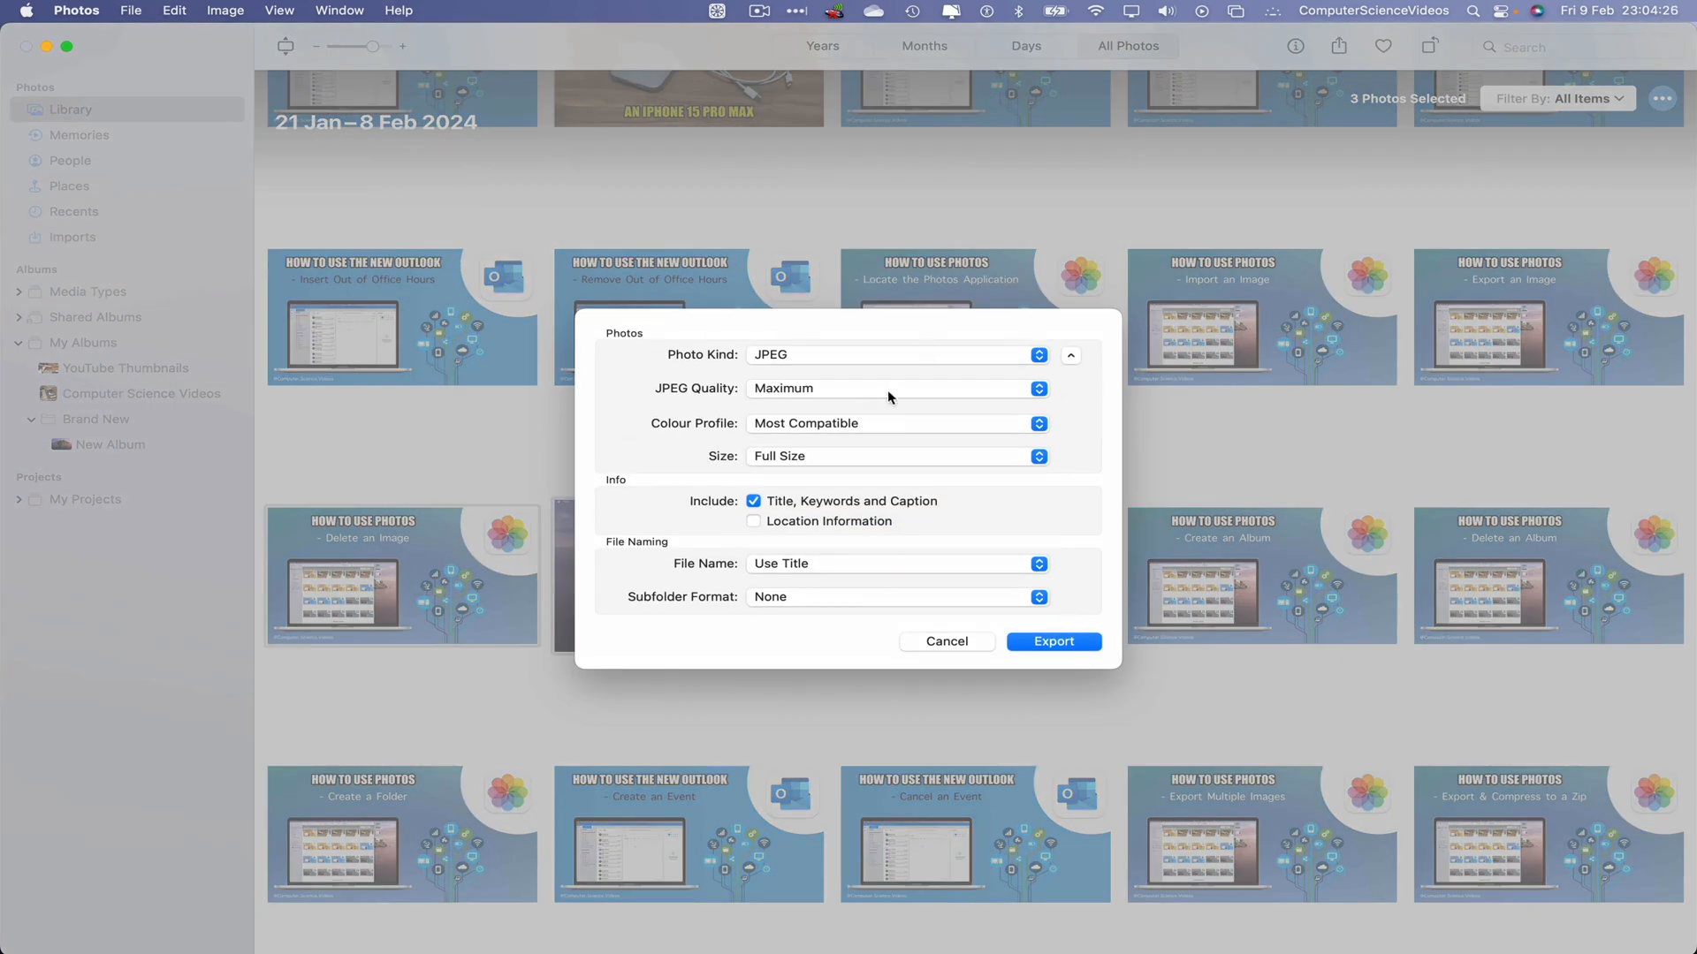
left_click(1072, 644)
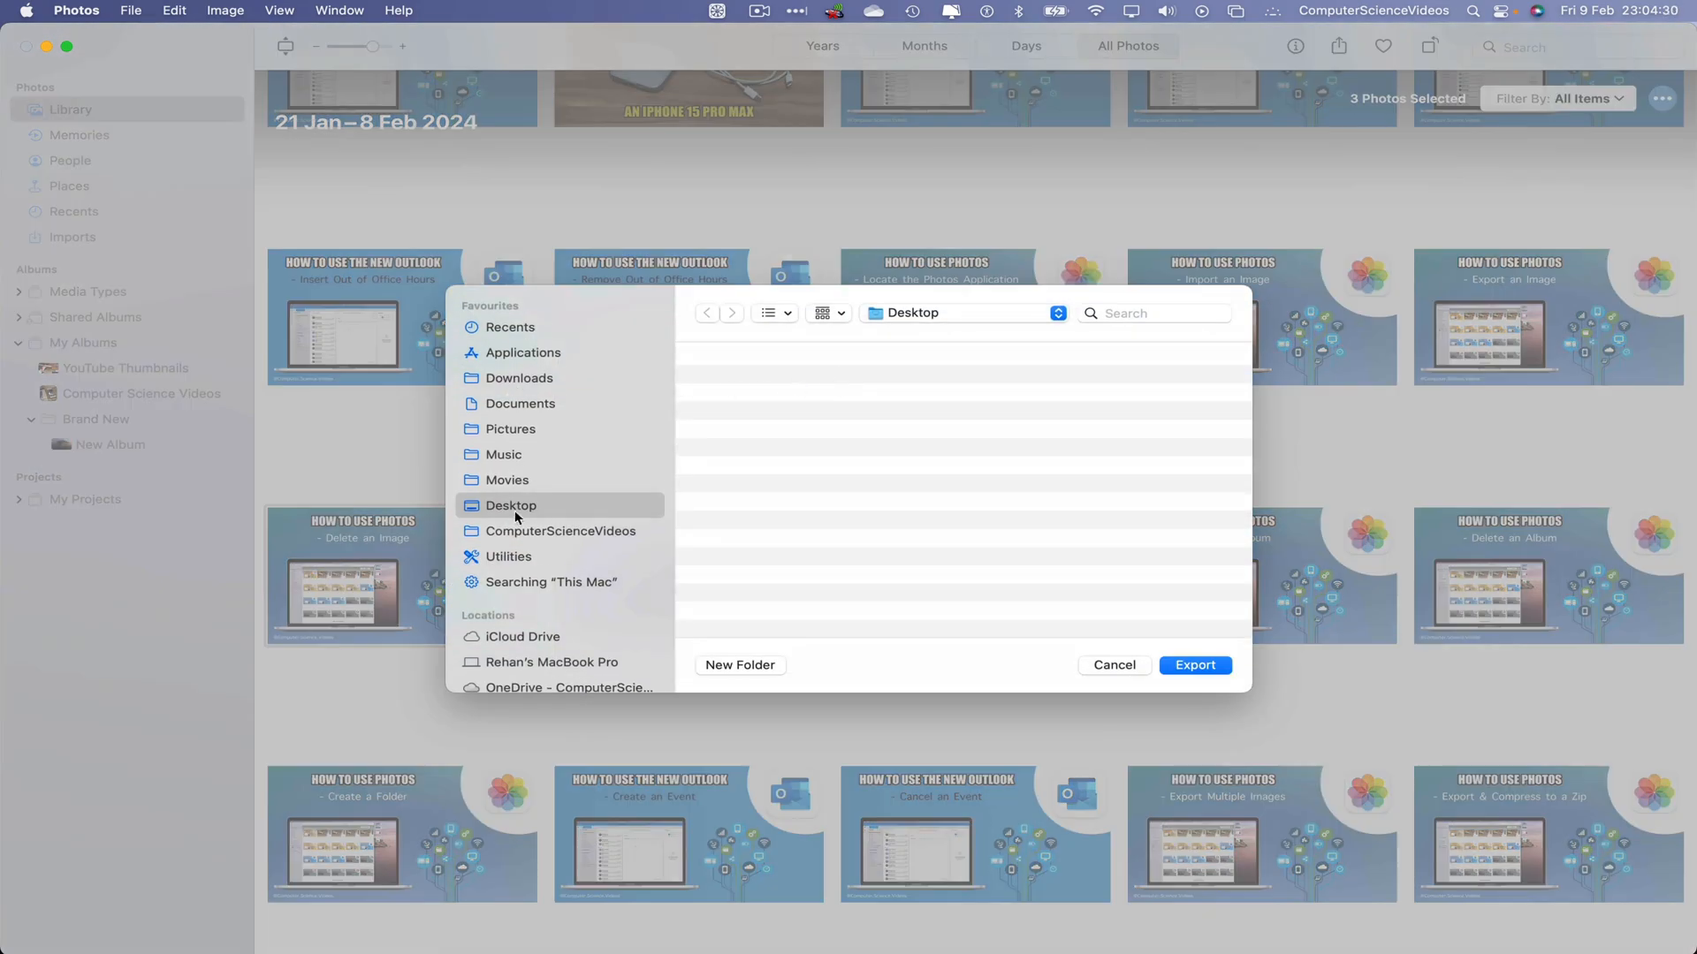
left_click(1220, 671)
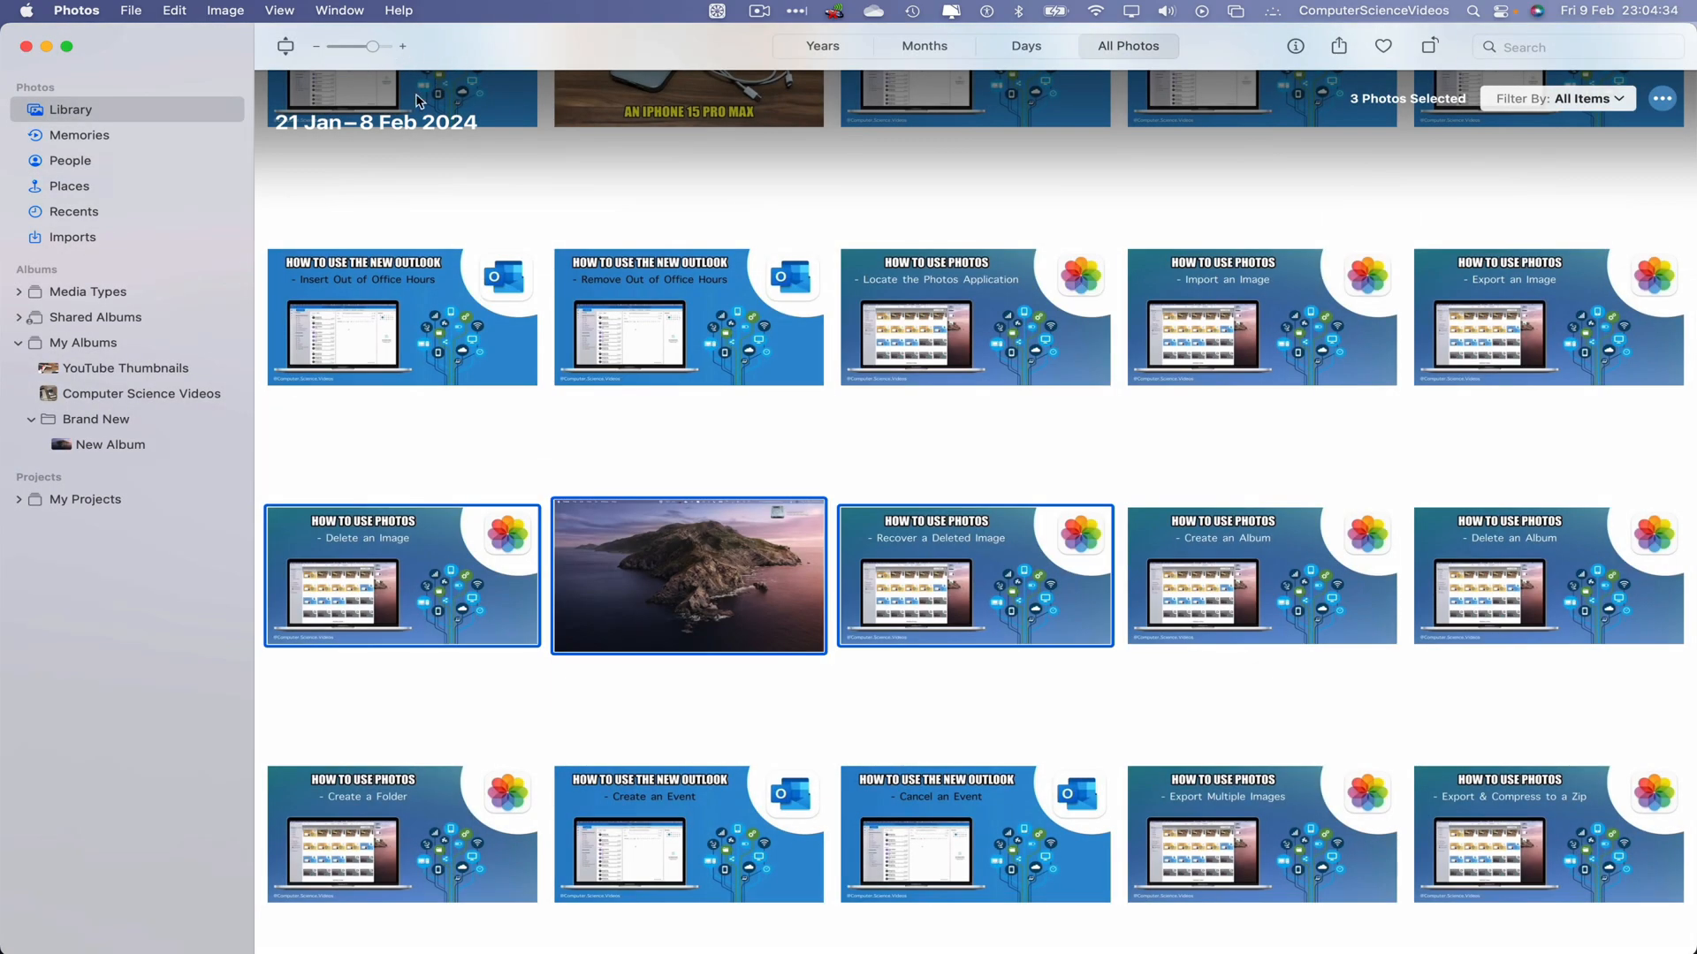
- Minimise the Photos window and check the three exported image files on the desktop
left_click(47, 46)
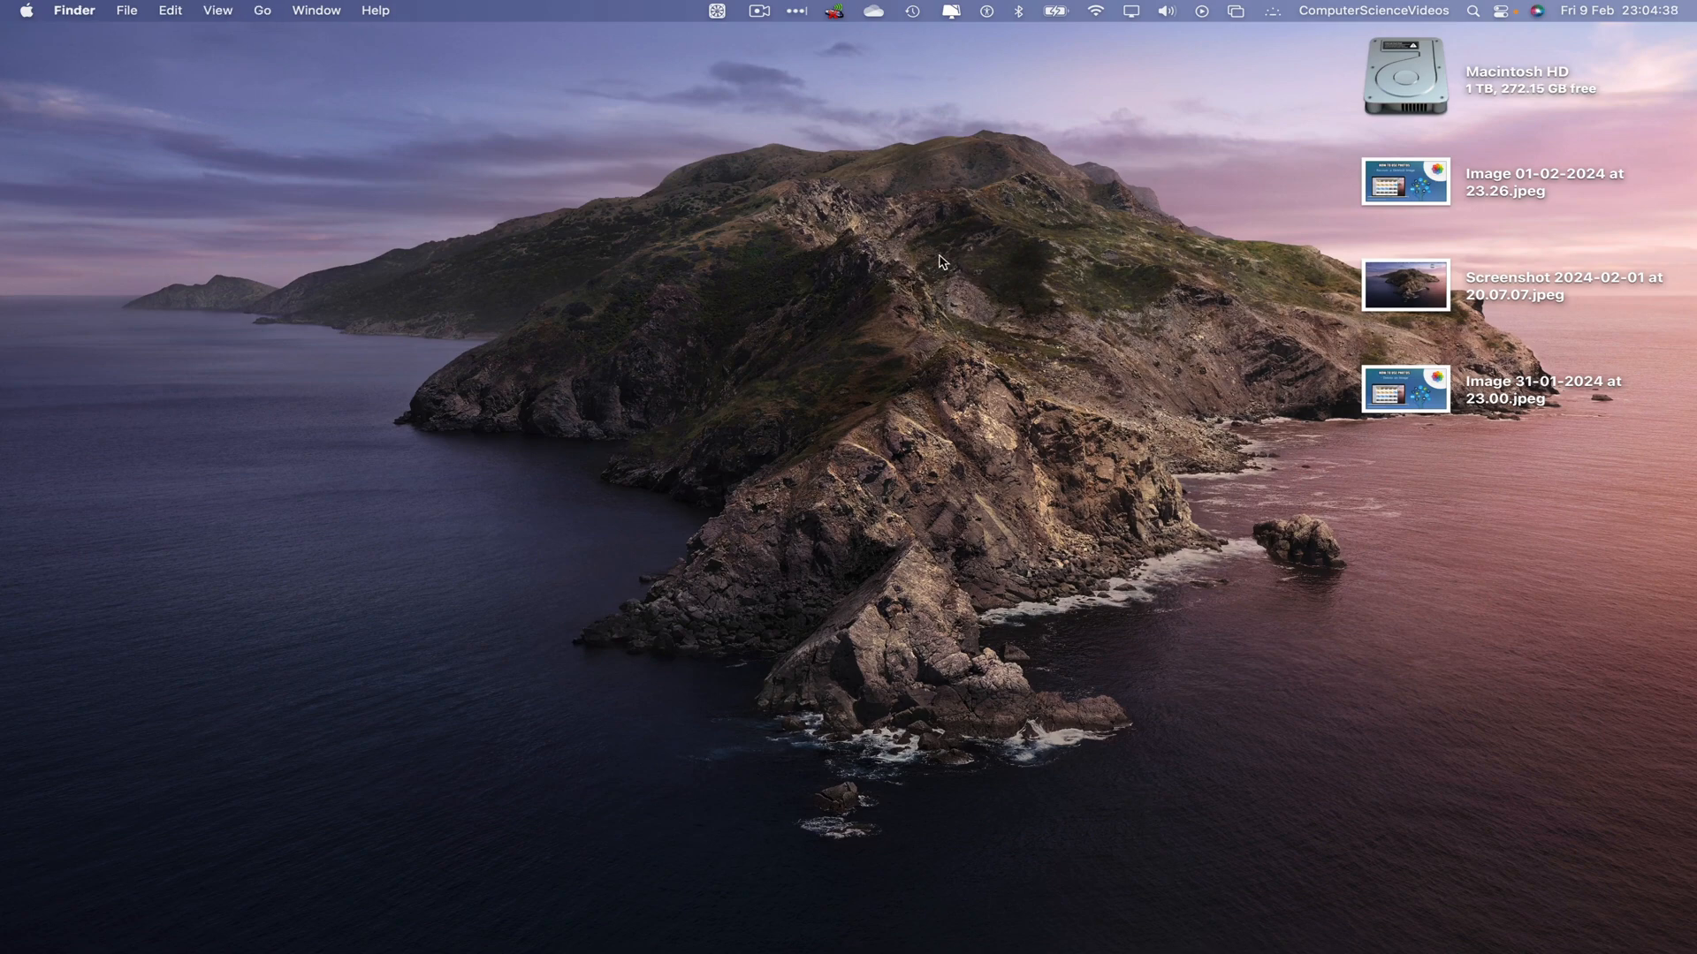
left_click_drag(1547, 478, 1357, 141)
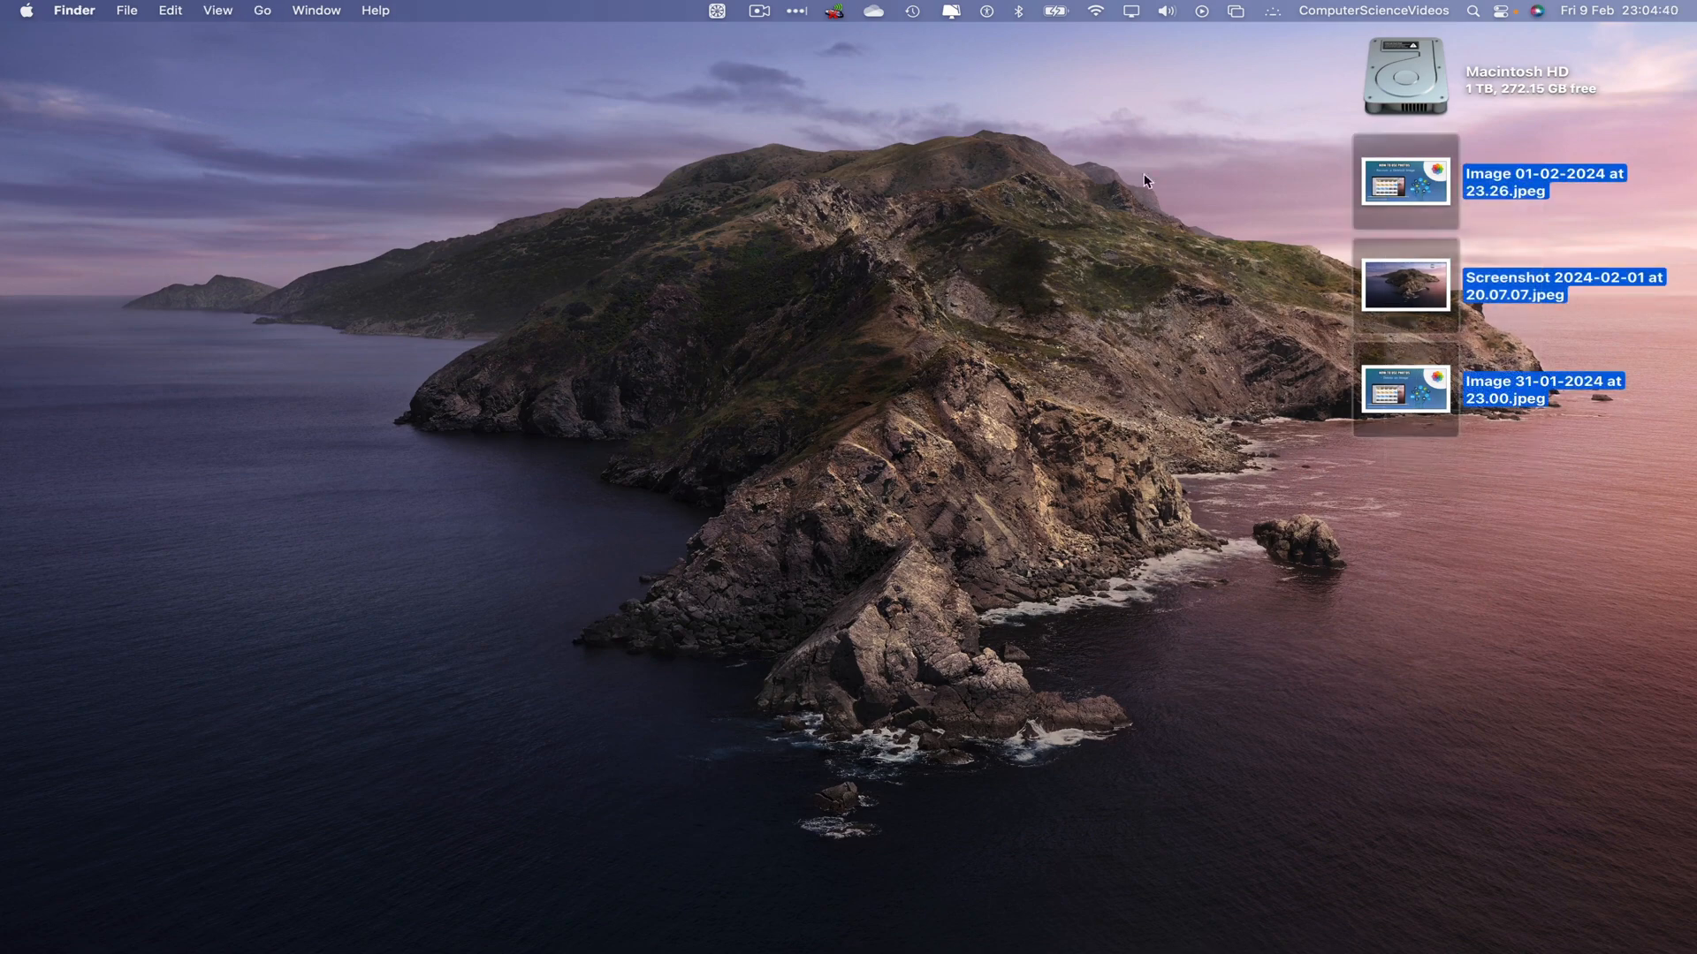
left_click(821, 181)
- Search the installed applications for "out" and open Microsoft Outlook
mouse_move(744, 924)
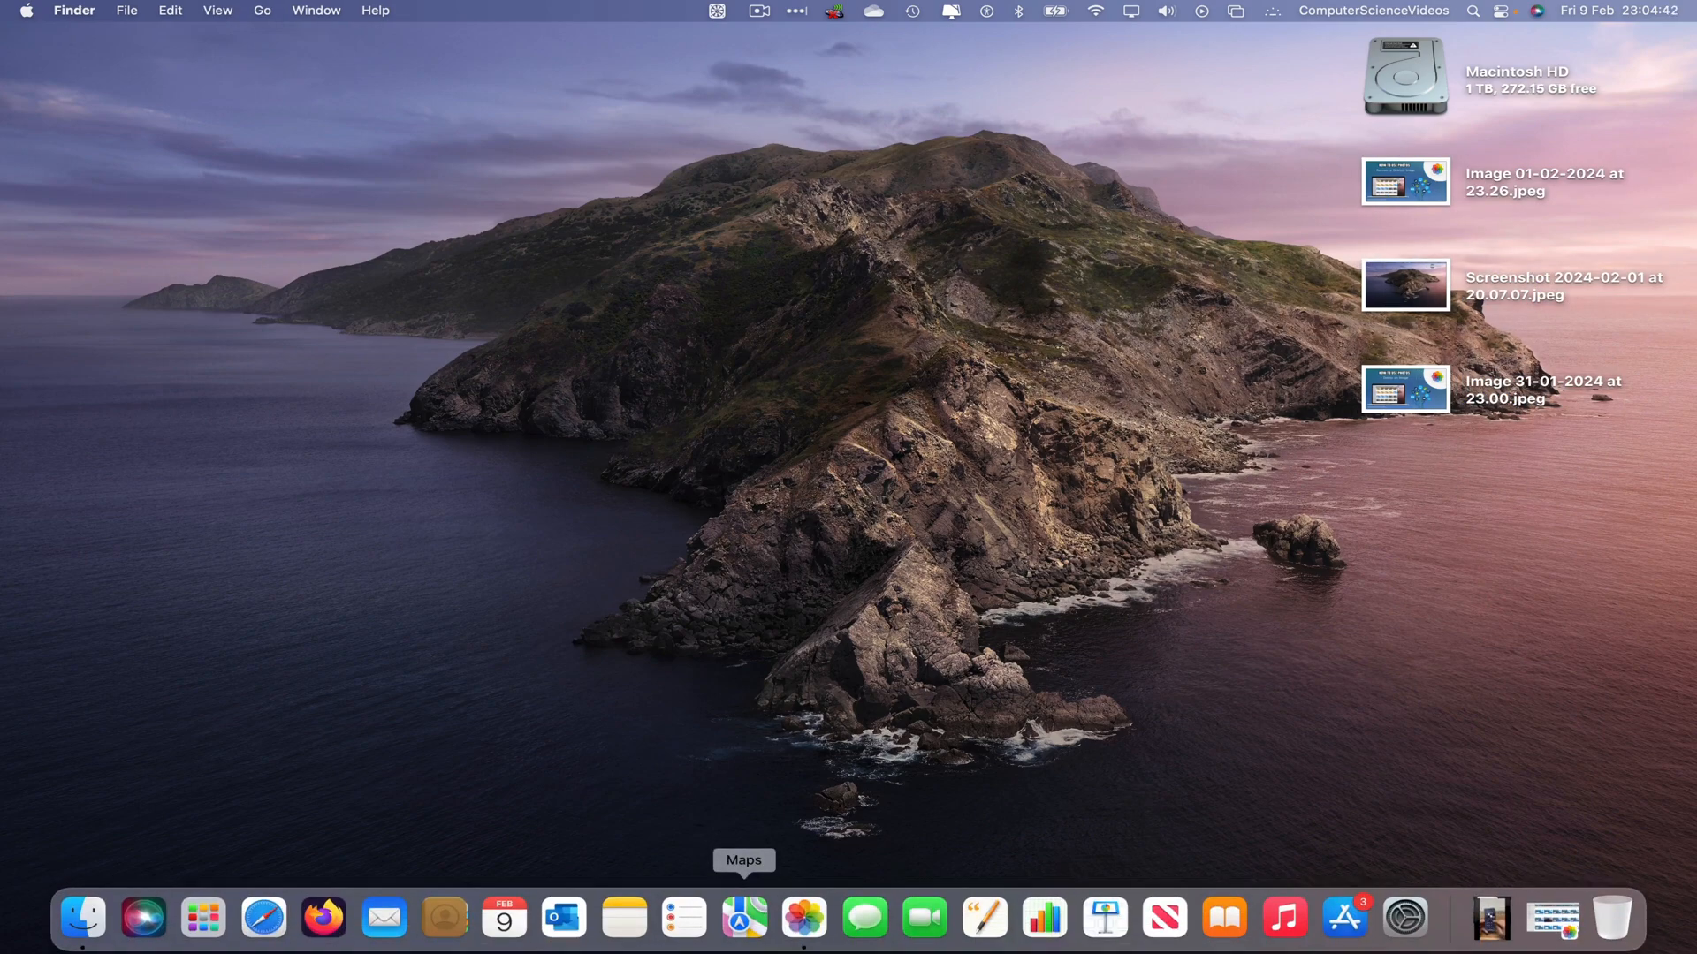
left_click(205, 944)
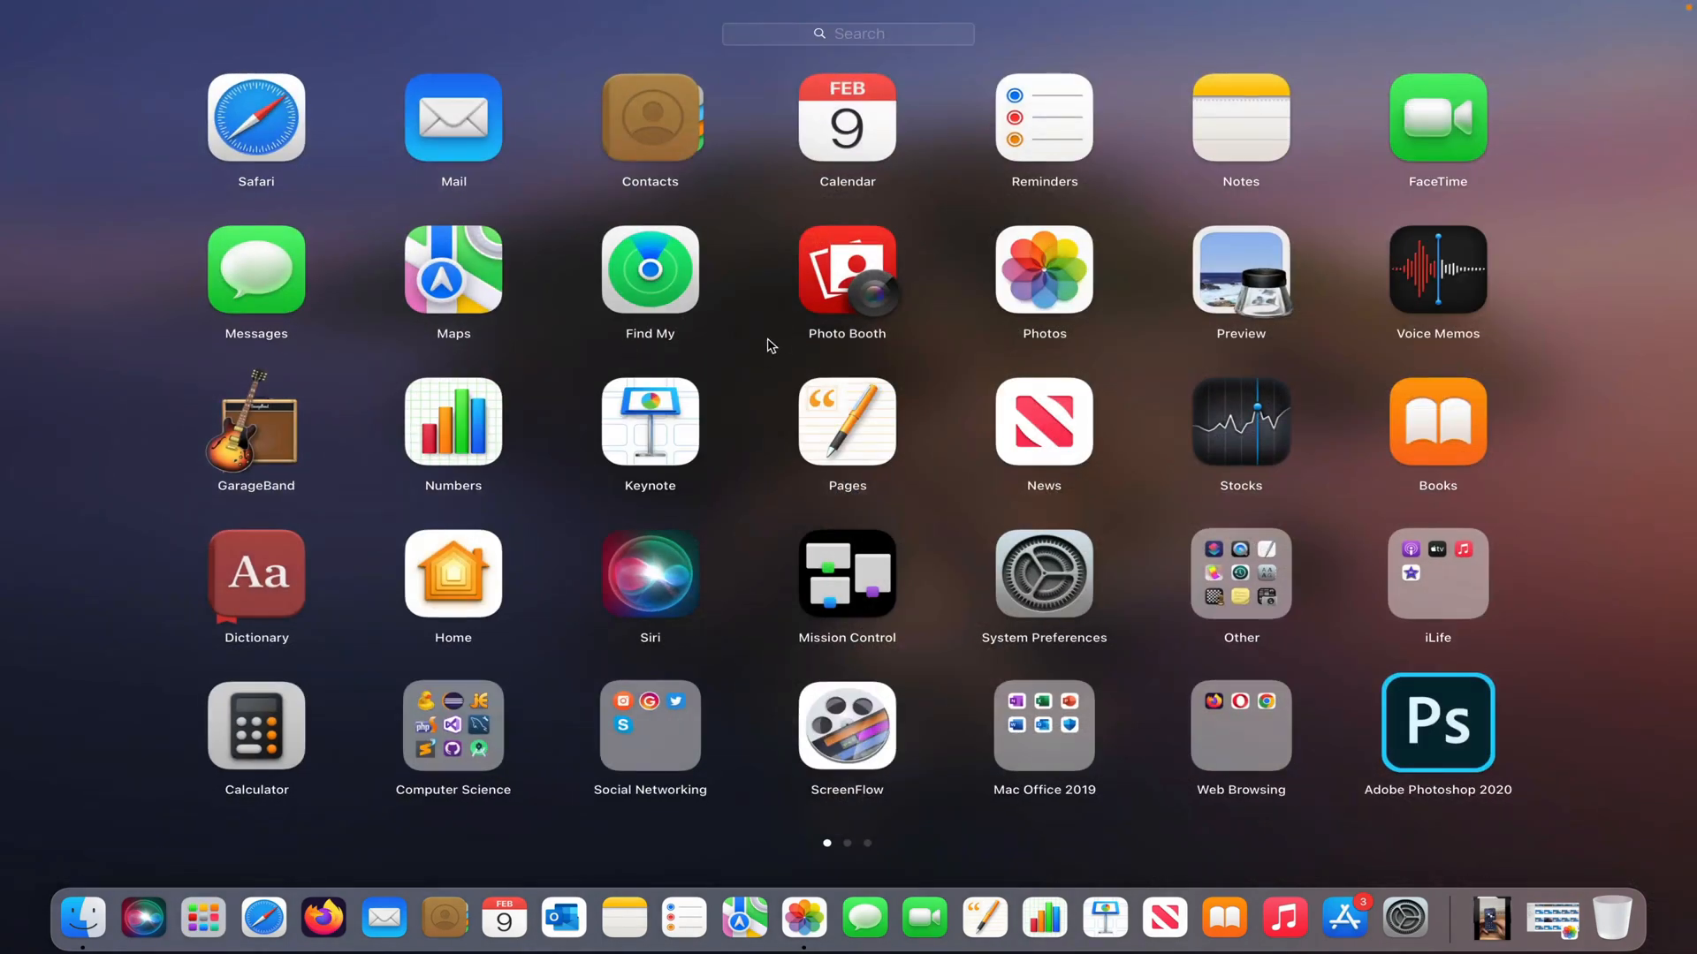
type("out")
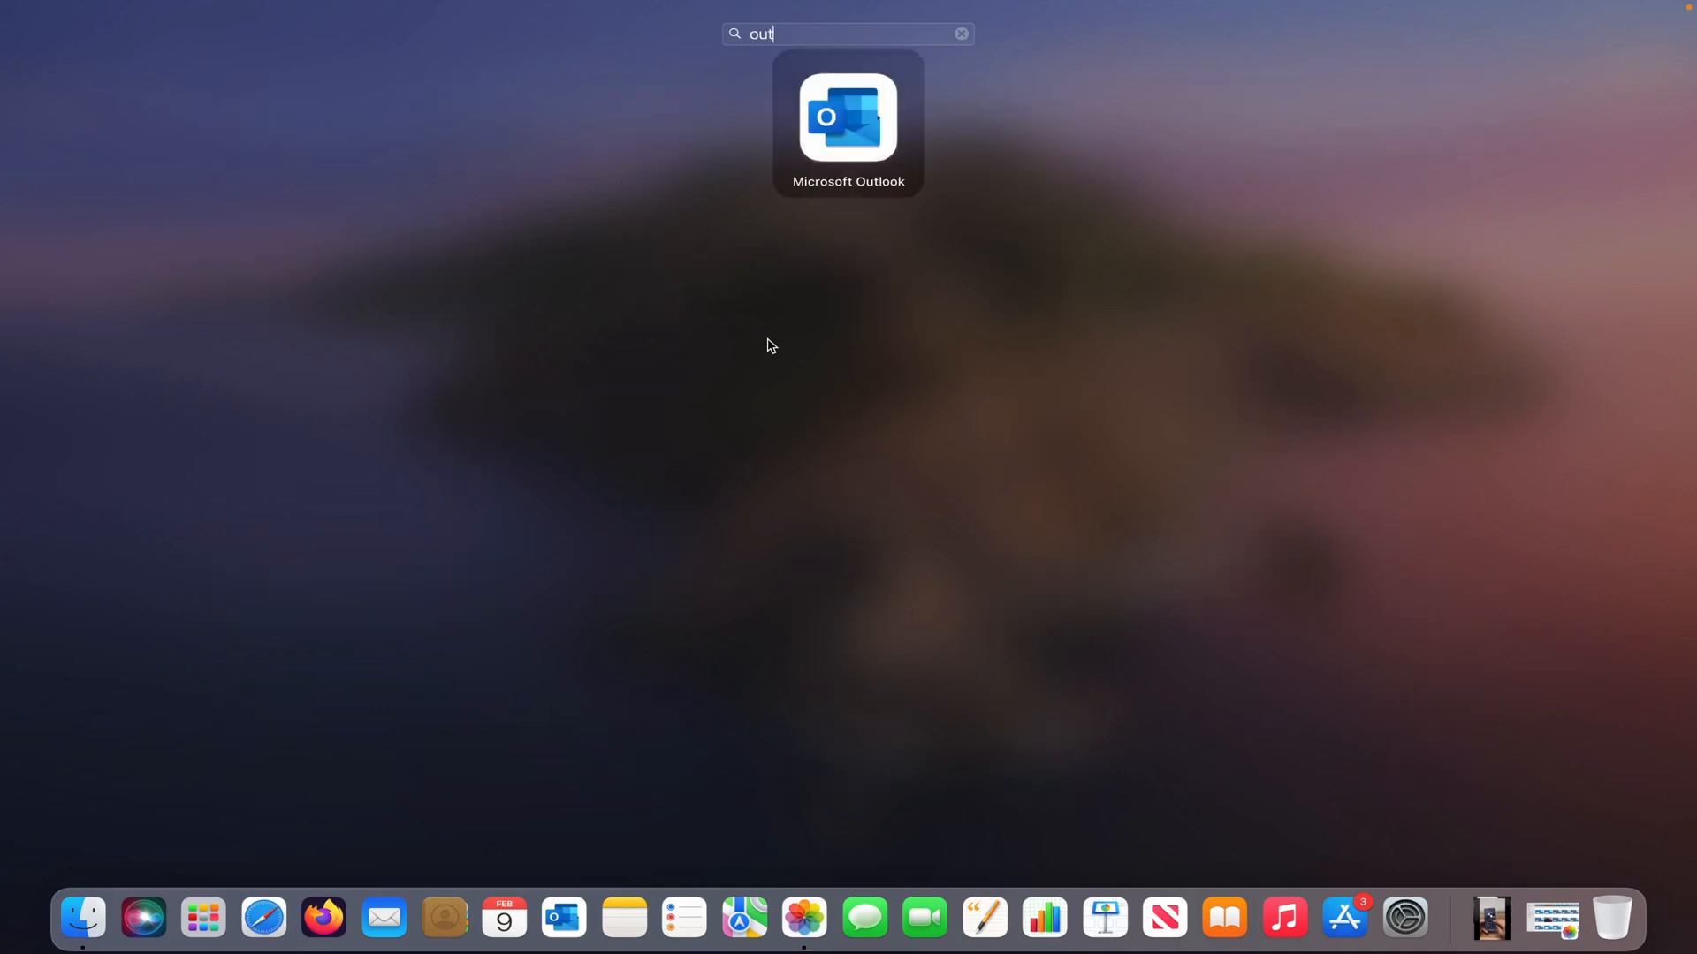
left_click(771, 345)
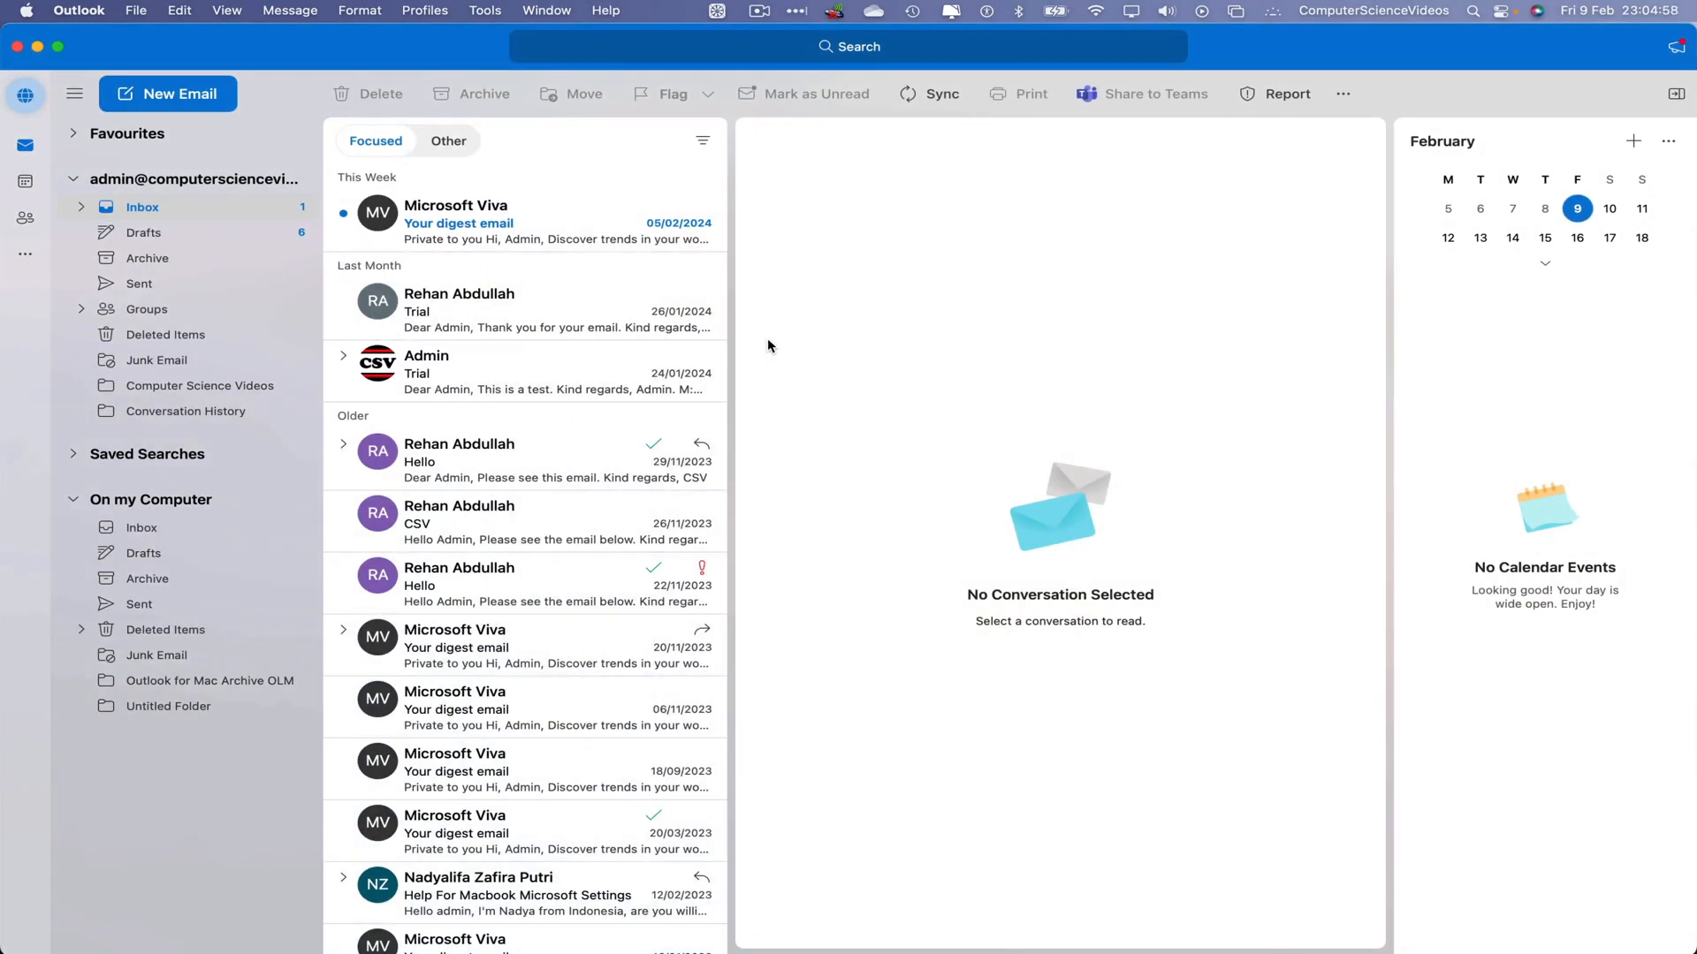
- Create a new email and add the suggested contact as its recipient
left_click(168, 94)
left_click(184, 97)
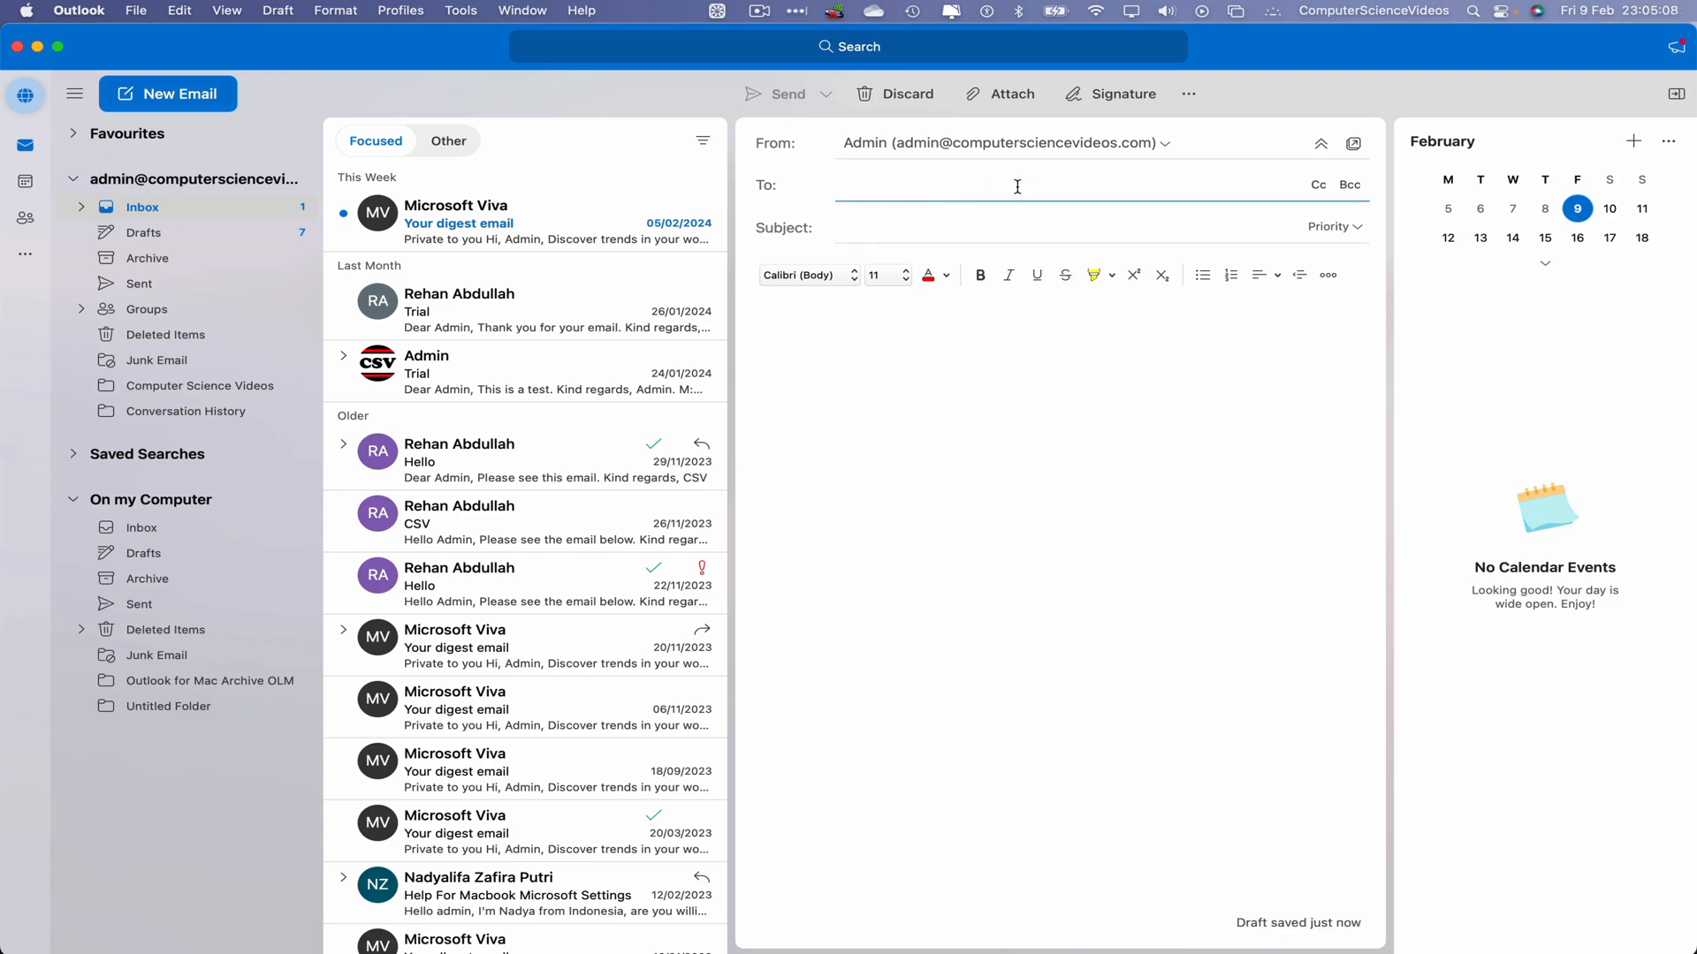
type("reh")
left_click(1015, 231)
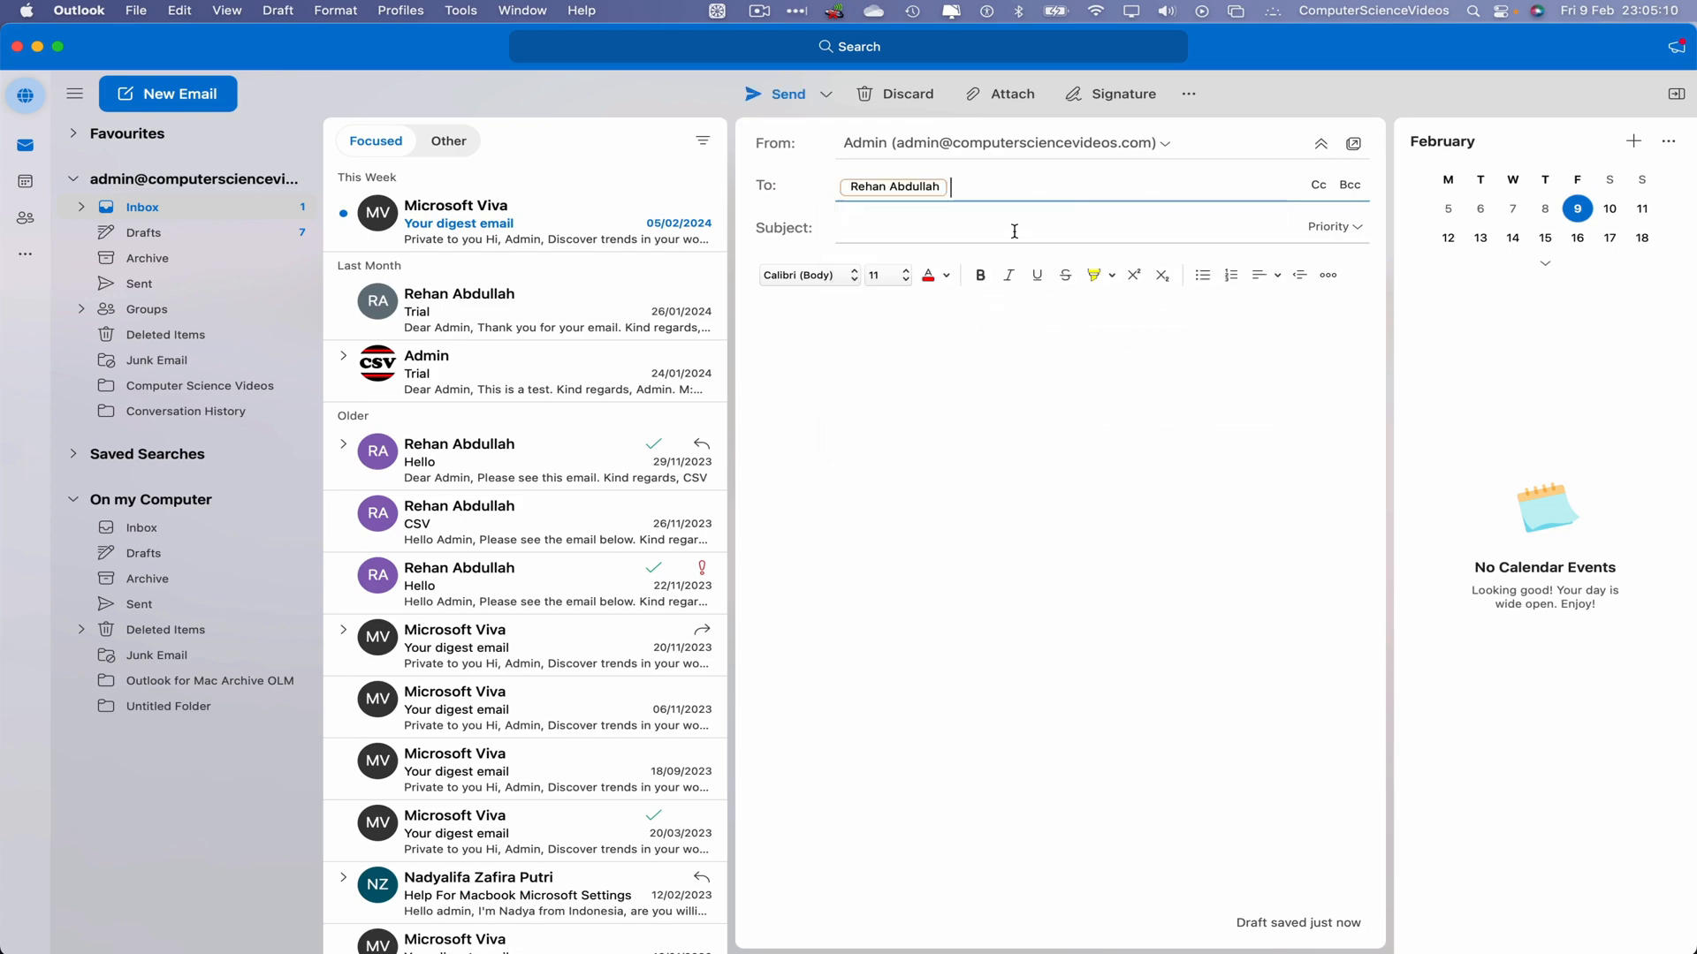
left_click(1000, 338)
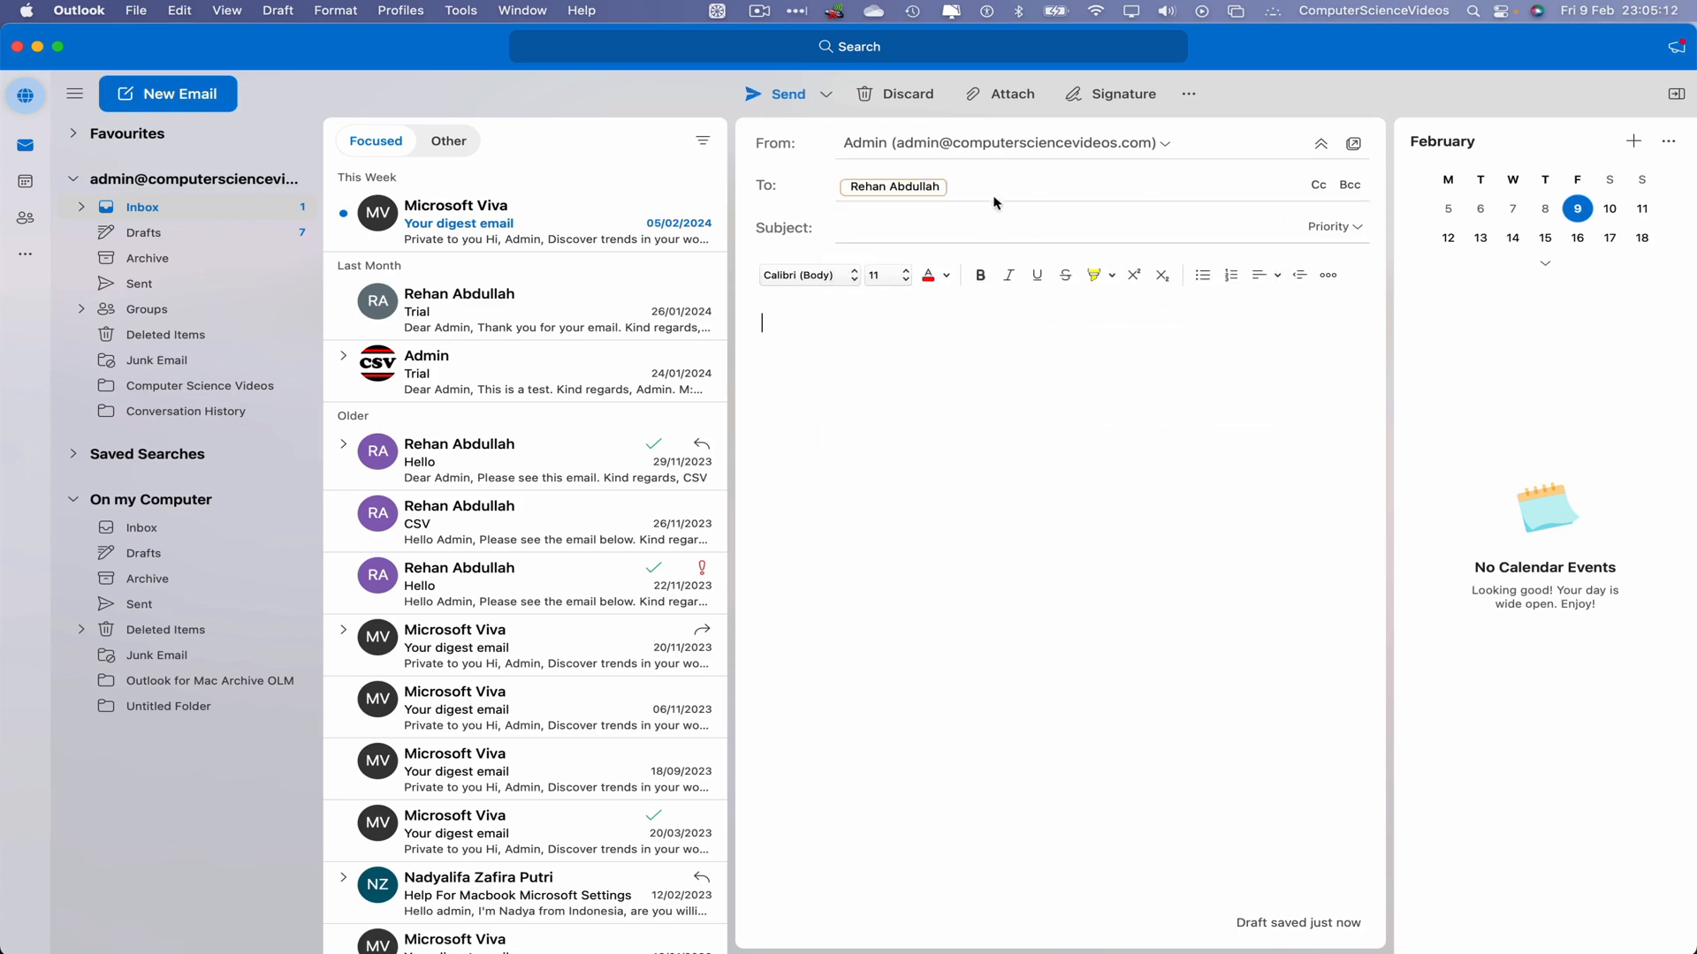
- Attach all three JPEG images from the Desktop folder to the email, showing them as icons in the file chooser, and review the attachments
left_click(999, 92)
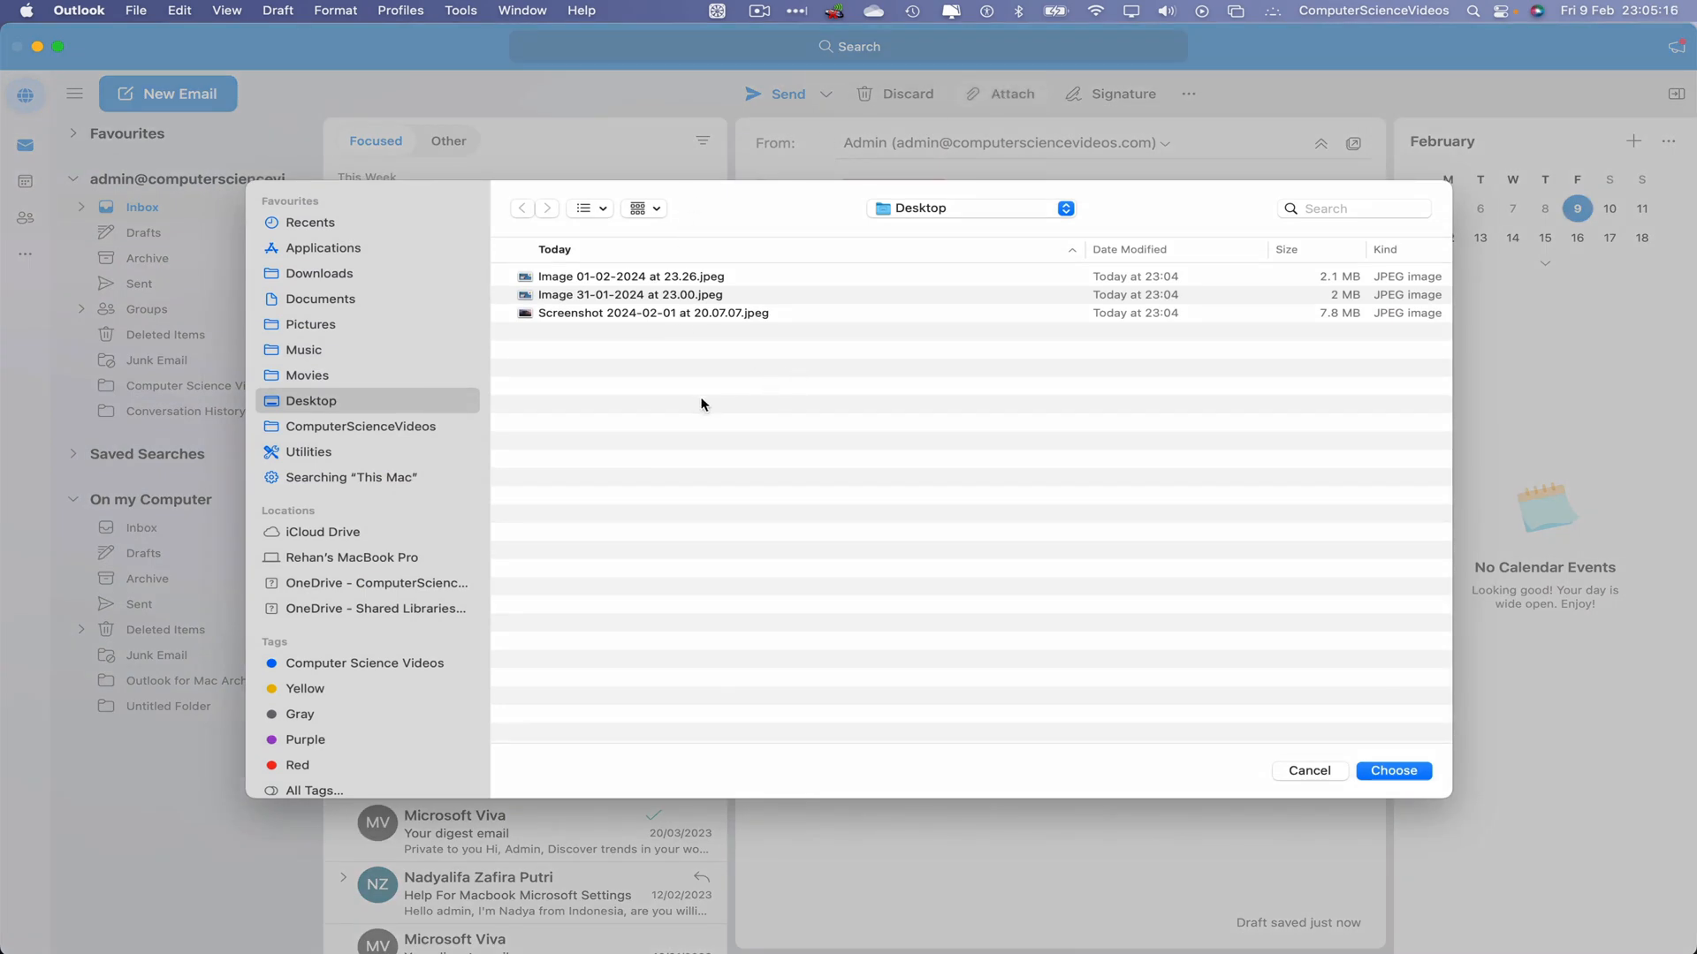
left_click_drag(676, 345, 604, 276)
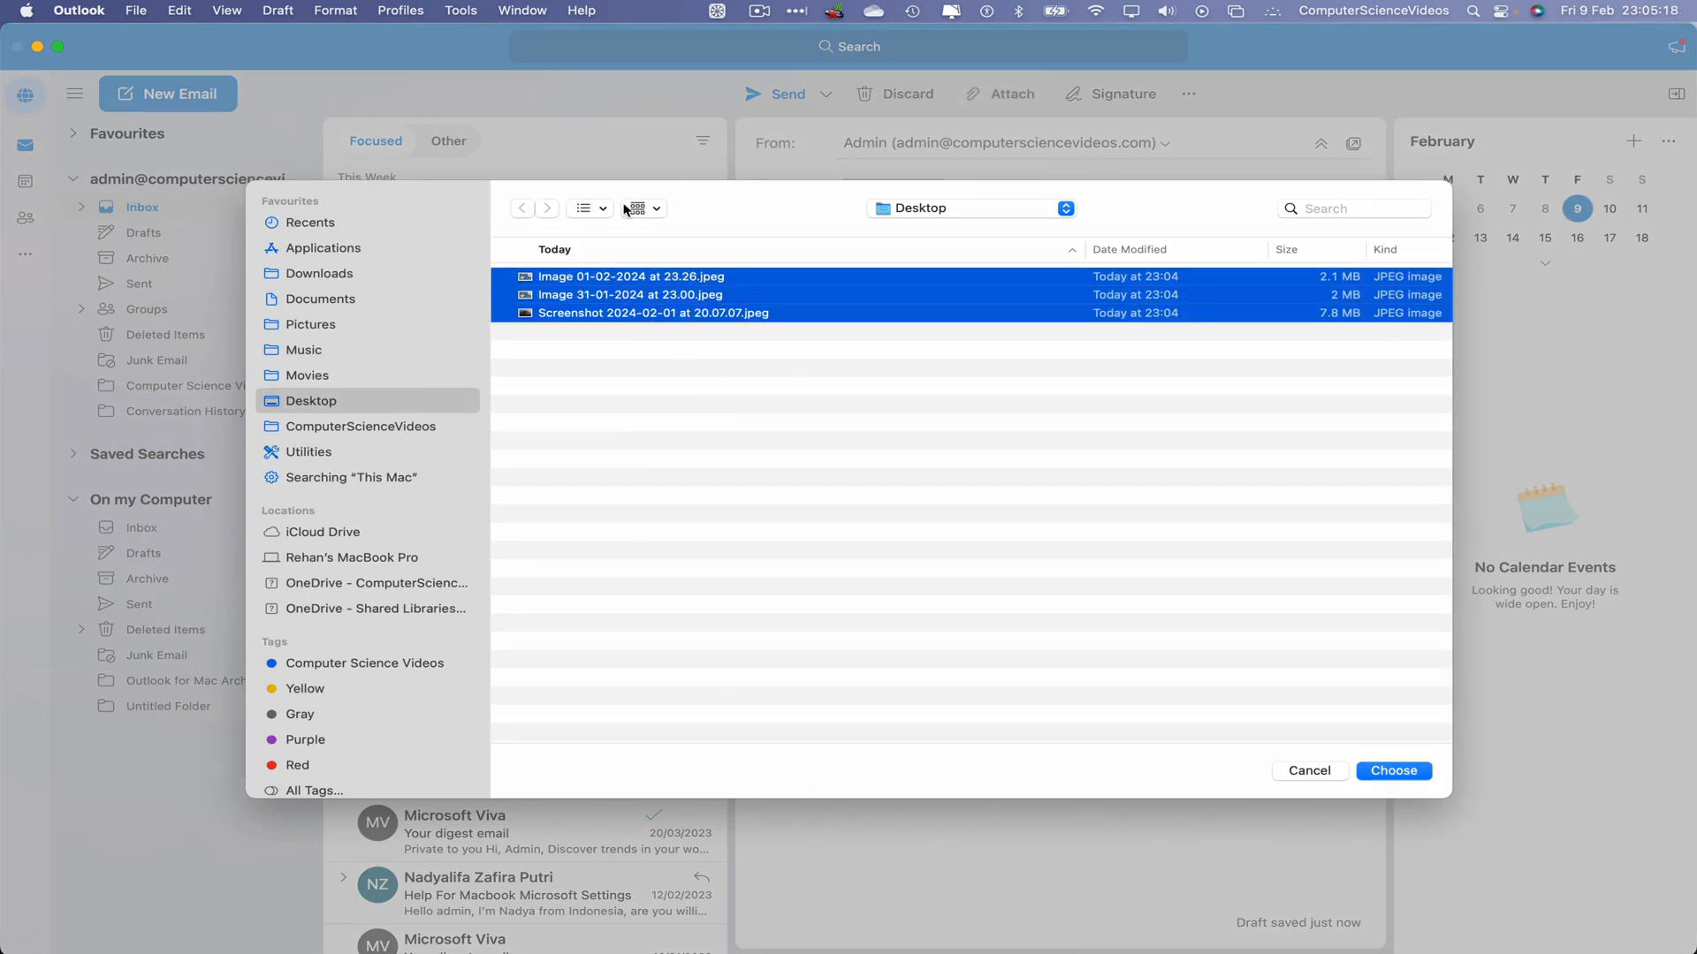
left_click(643, 209)
left_click(600, 214)
left_click(599, 215)
left_click(603, 279)
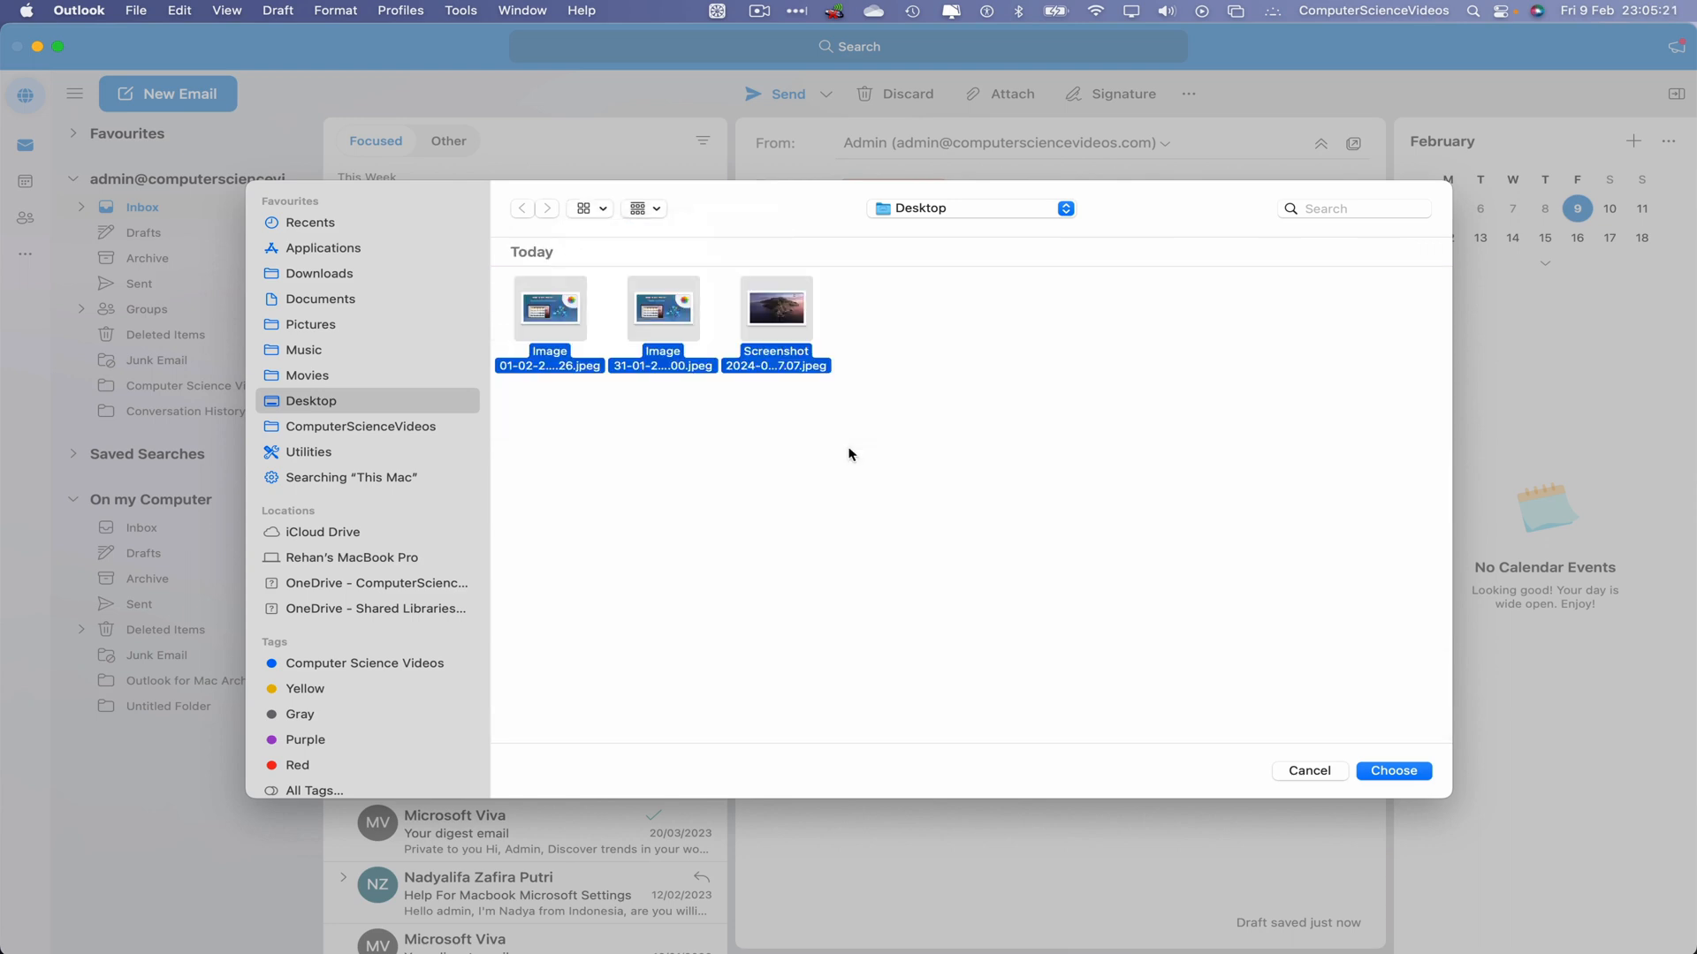
left_click(628, 465)
left_click_drag(562, 427, 816, 307)
left_click(1394, 770)
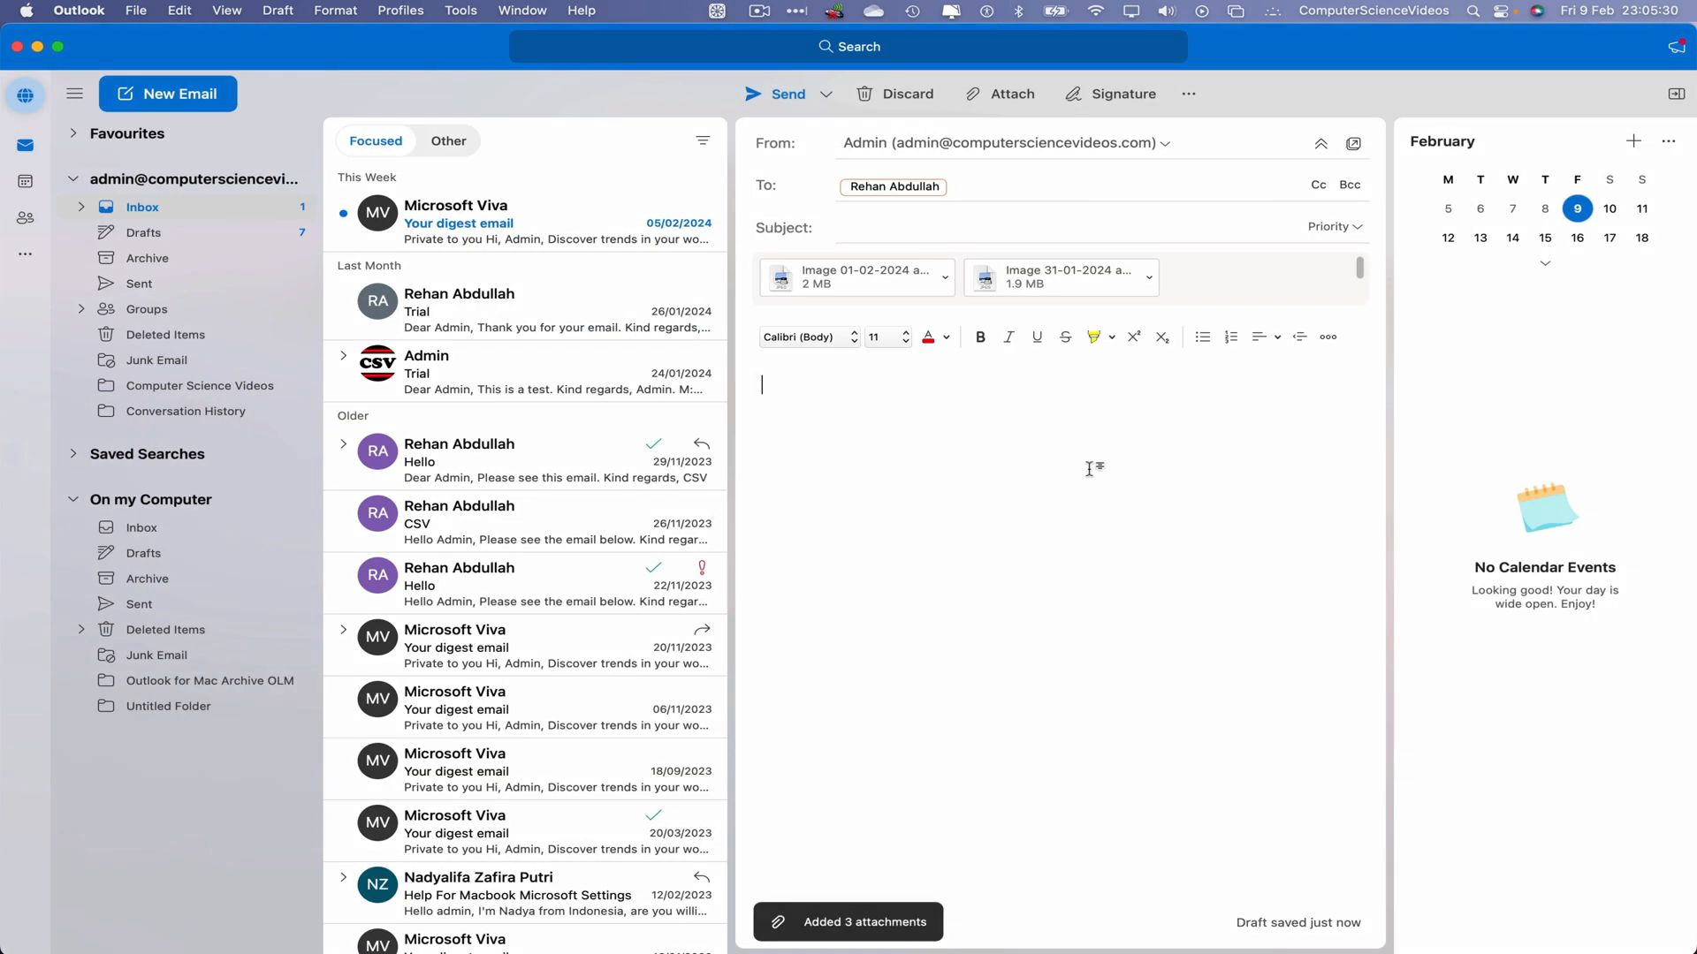
scroll(1234, 281, "down", 2)
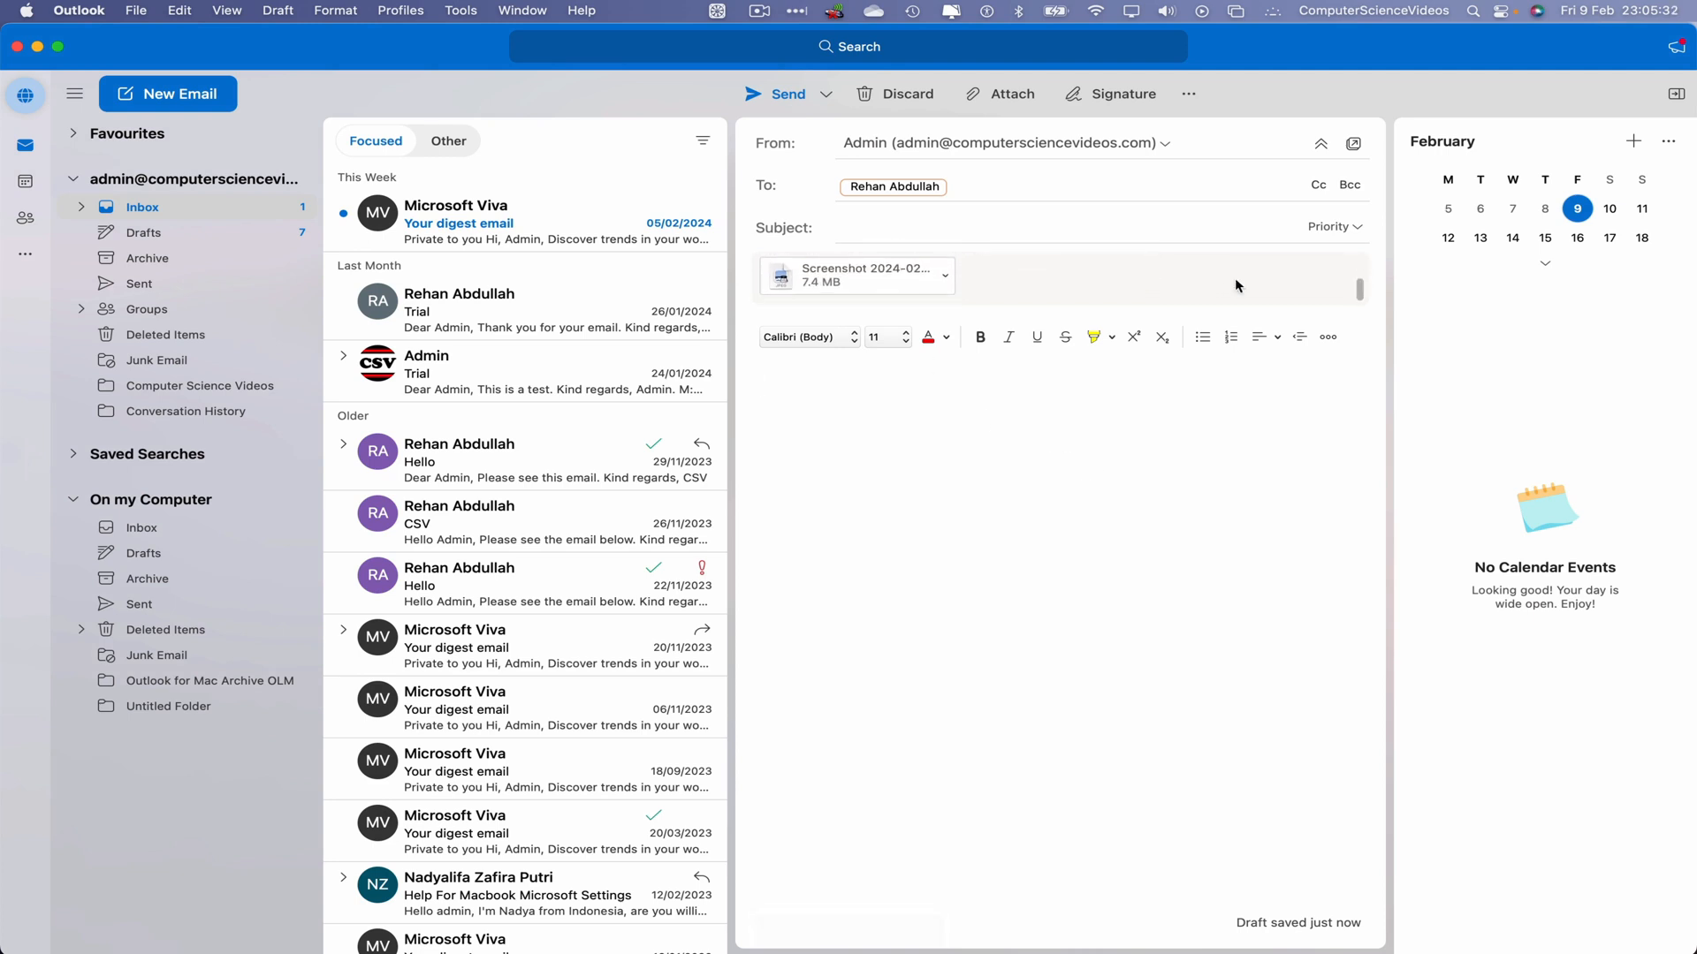
scroll(1234, 279, "up", 2)
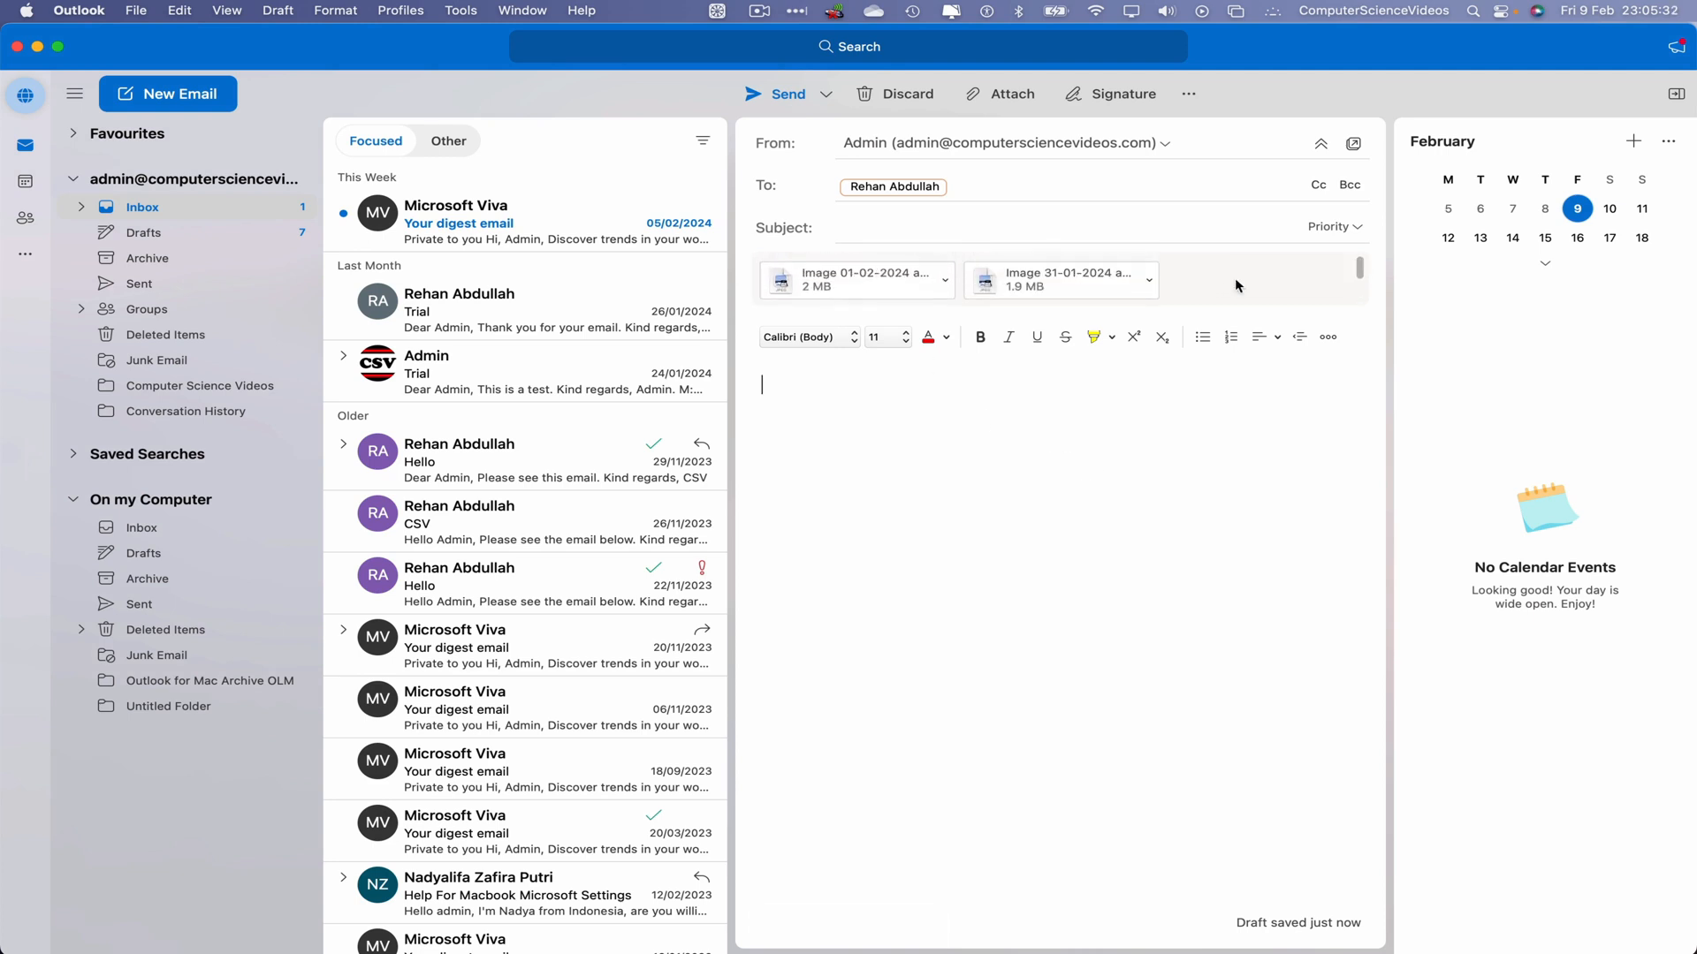
- Write the message body "Dear CSV,", "Please see the attached images within this email." and "Kind regards," as separate paragraphs
left_click(880, 376)
type("Dear C")
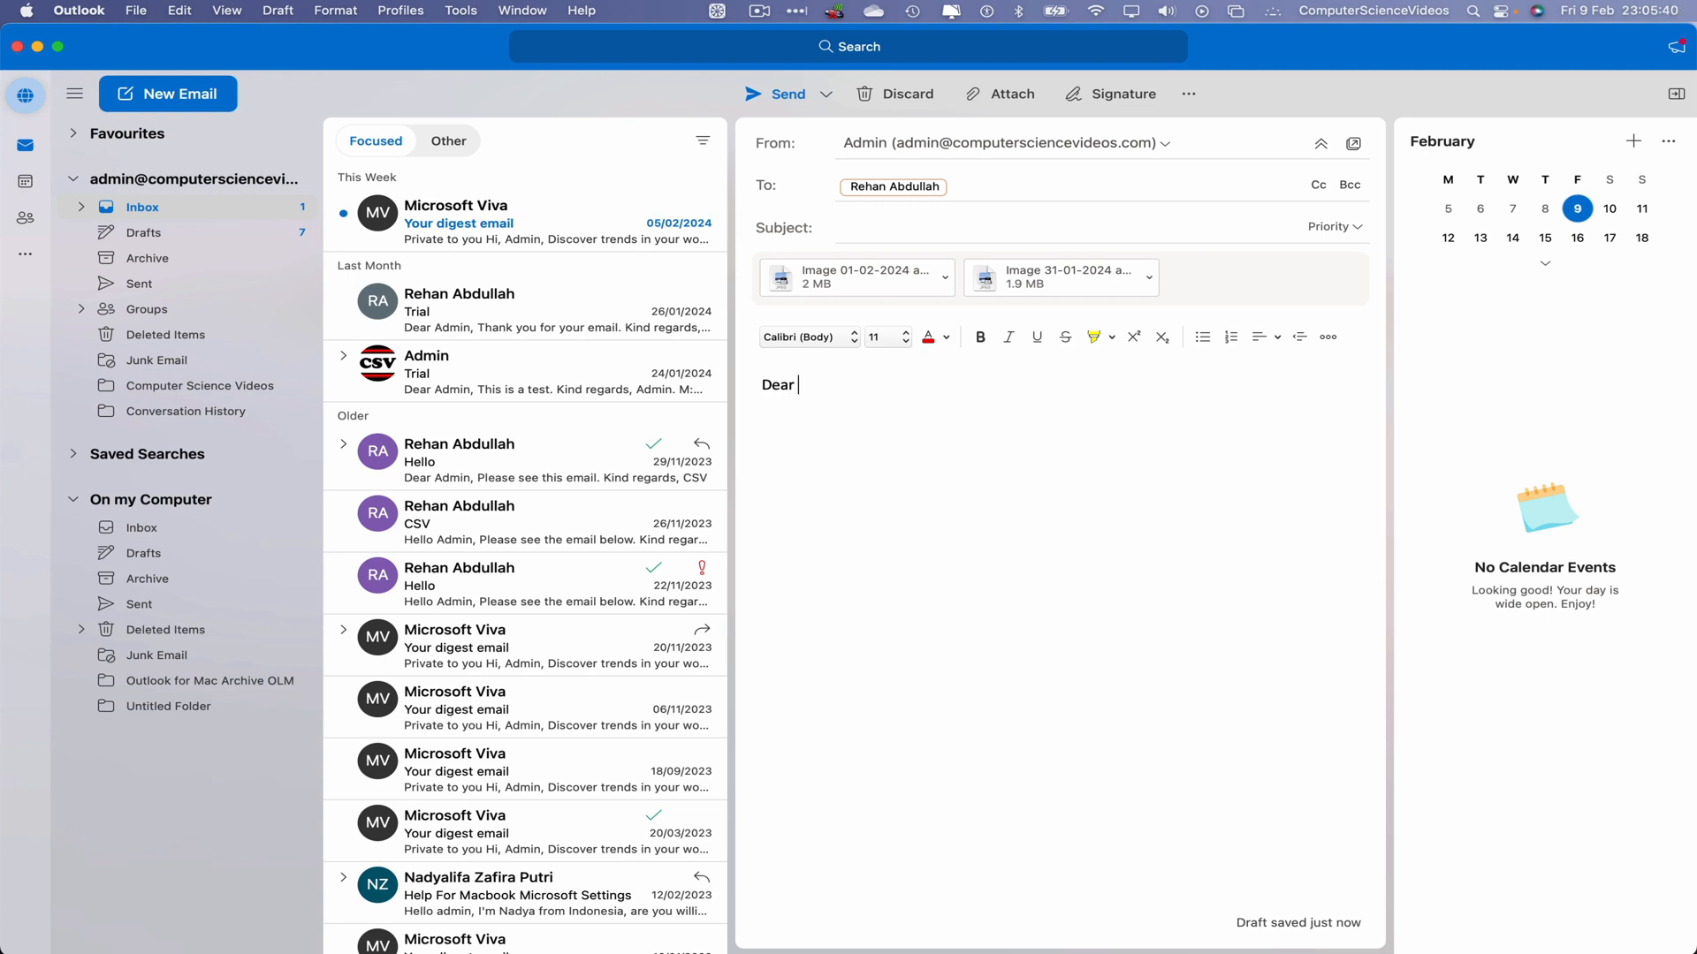
type("SV,")
key("Return")
type("Please see the attached images")
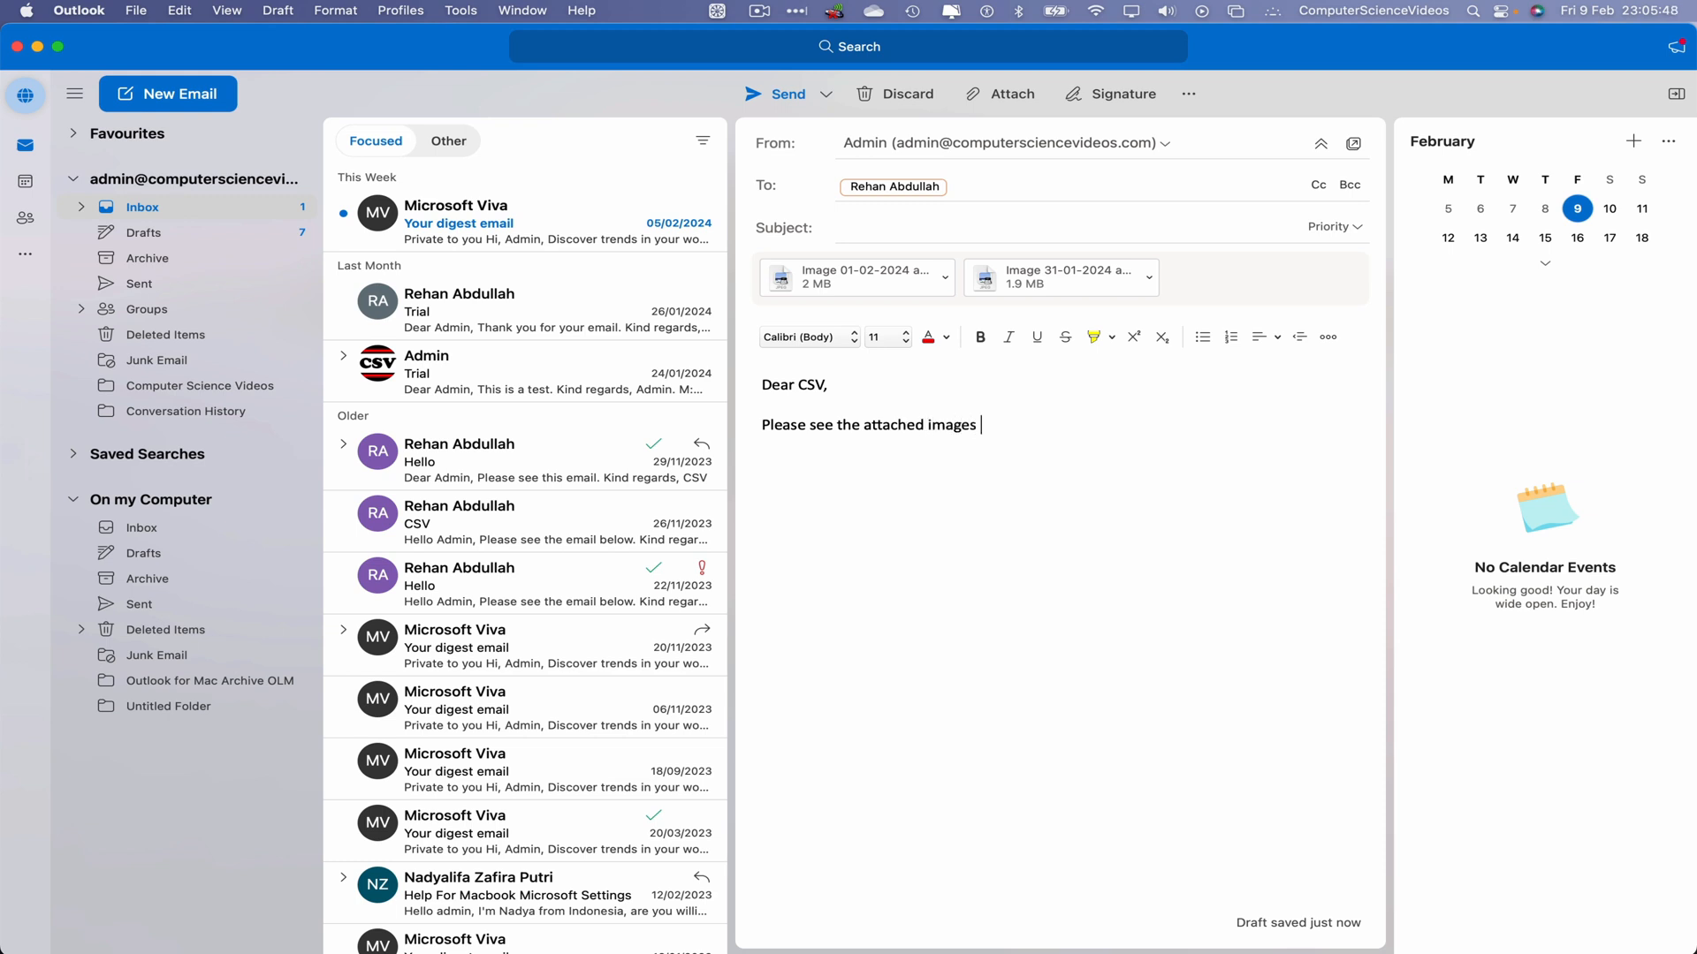
type(" within")
type(" this email.  ")
type("Kind regar")
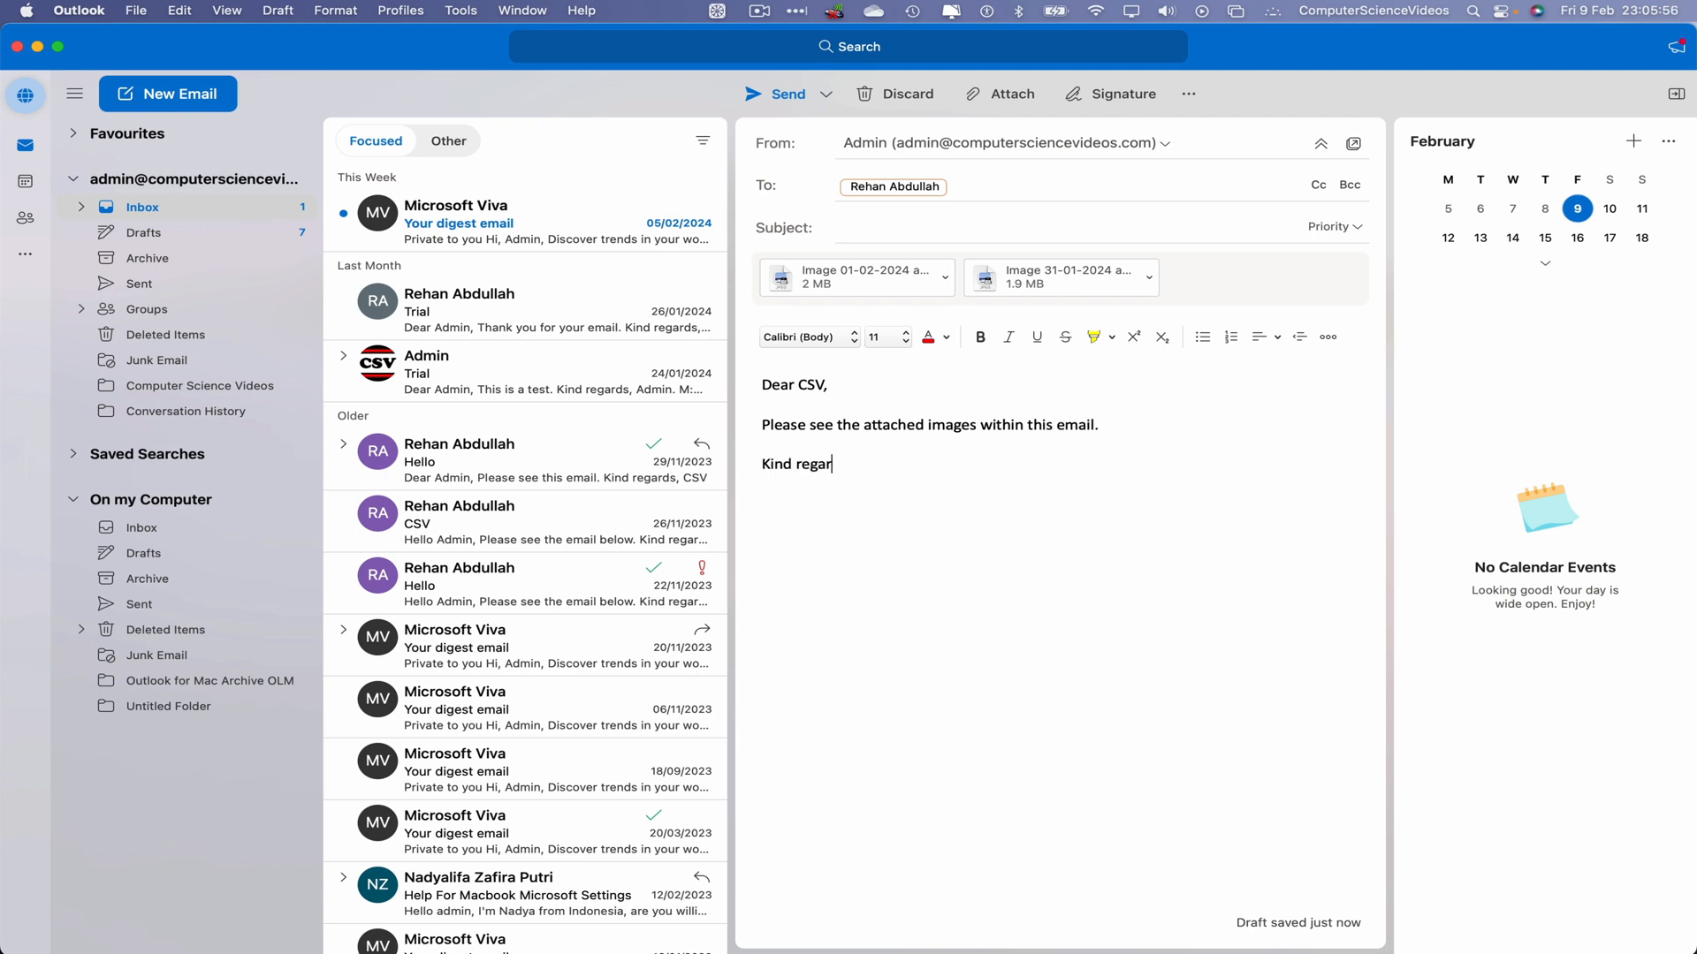
type("ds,")
key("Return")
- Insert the Admin signature below the closing line and remove the extra blank line above it
left_click(1107, 97)
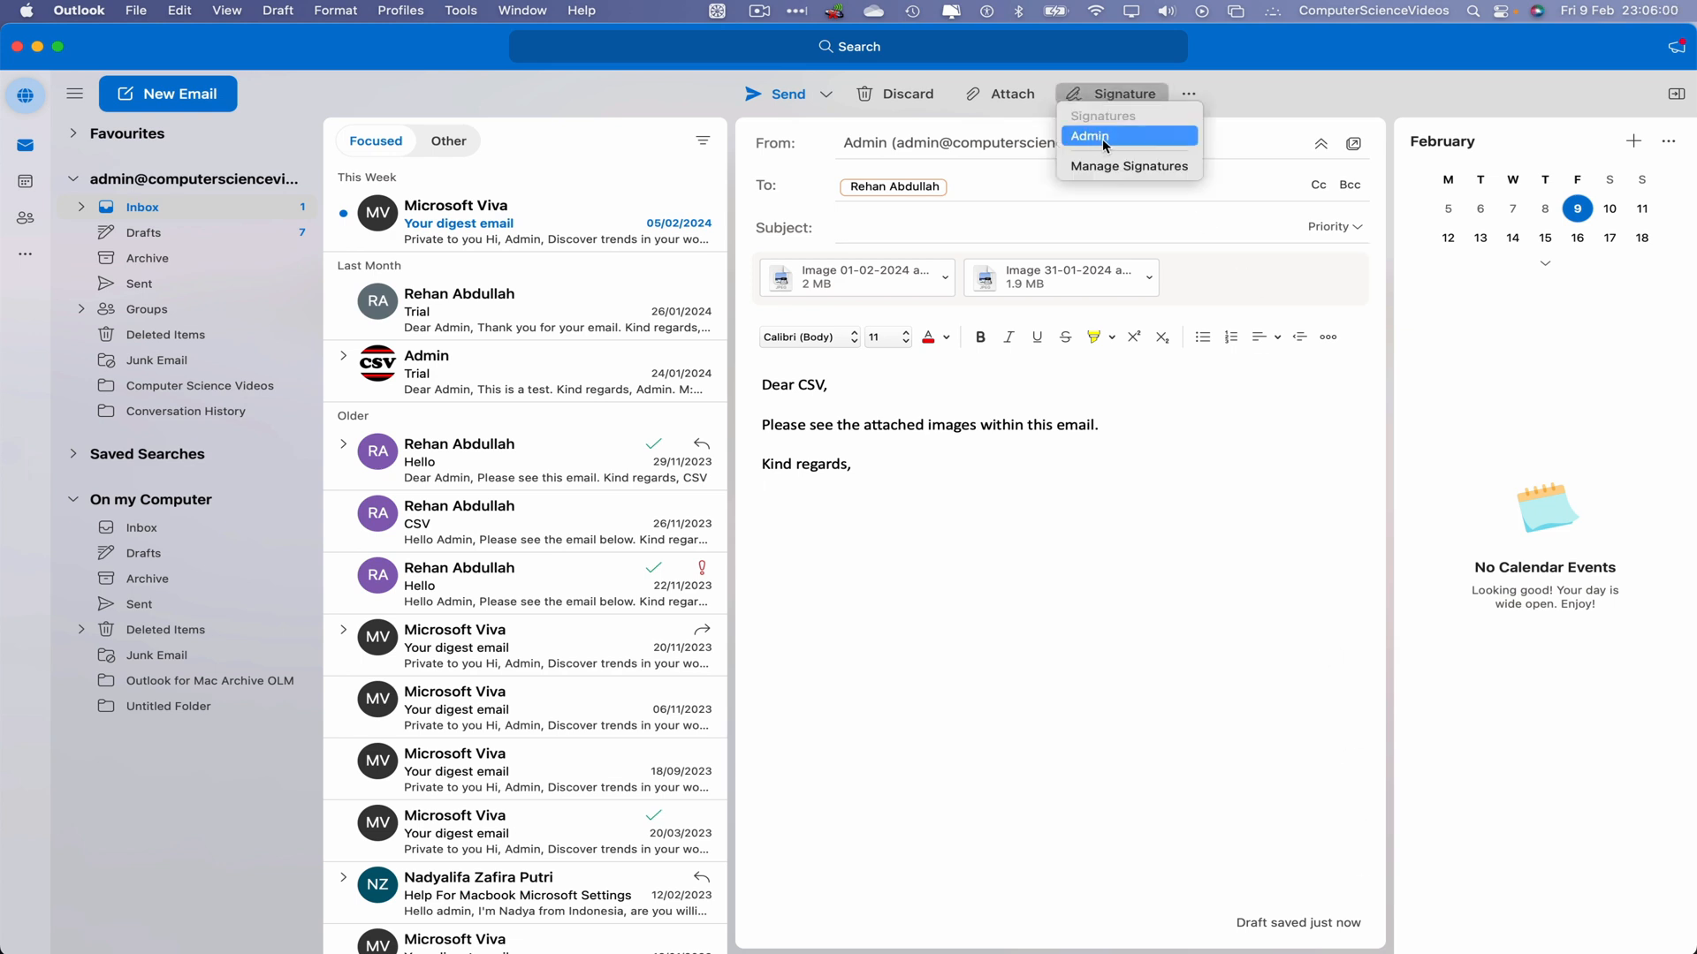
left_click(1100, 138)
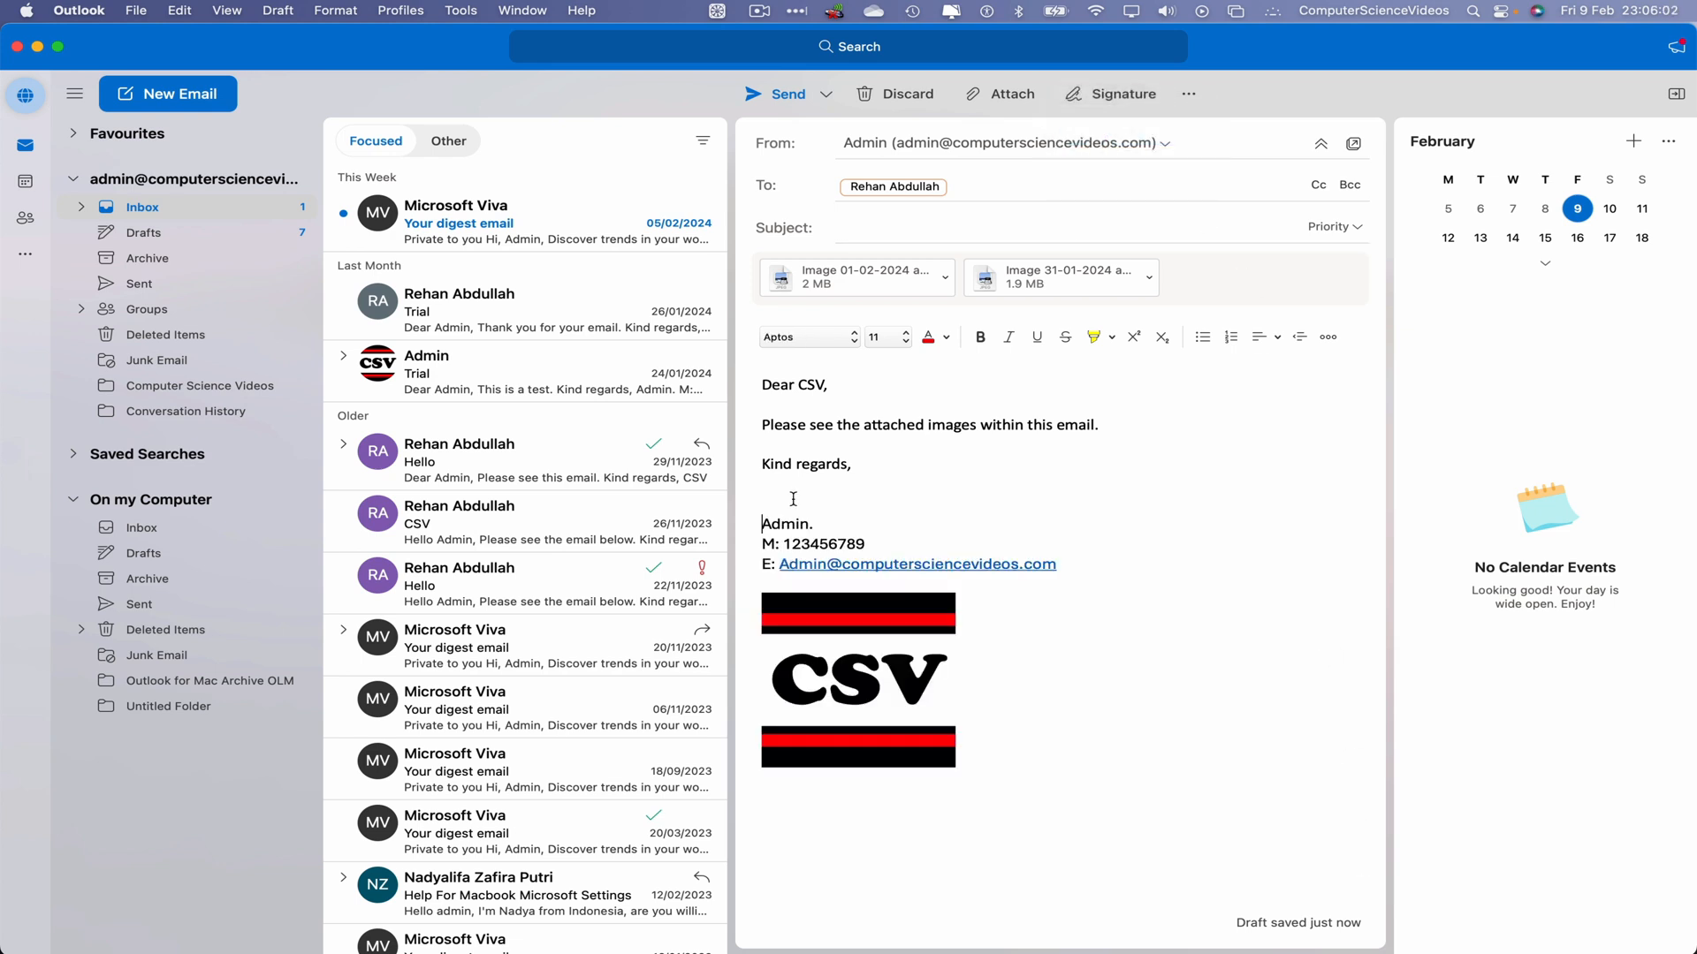
key("BackSpace")
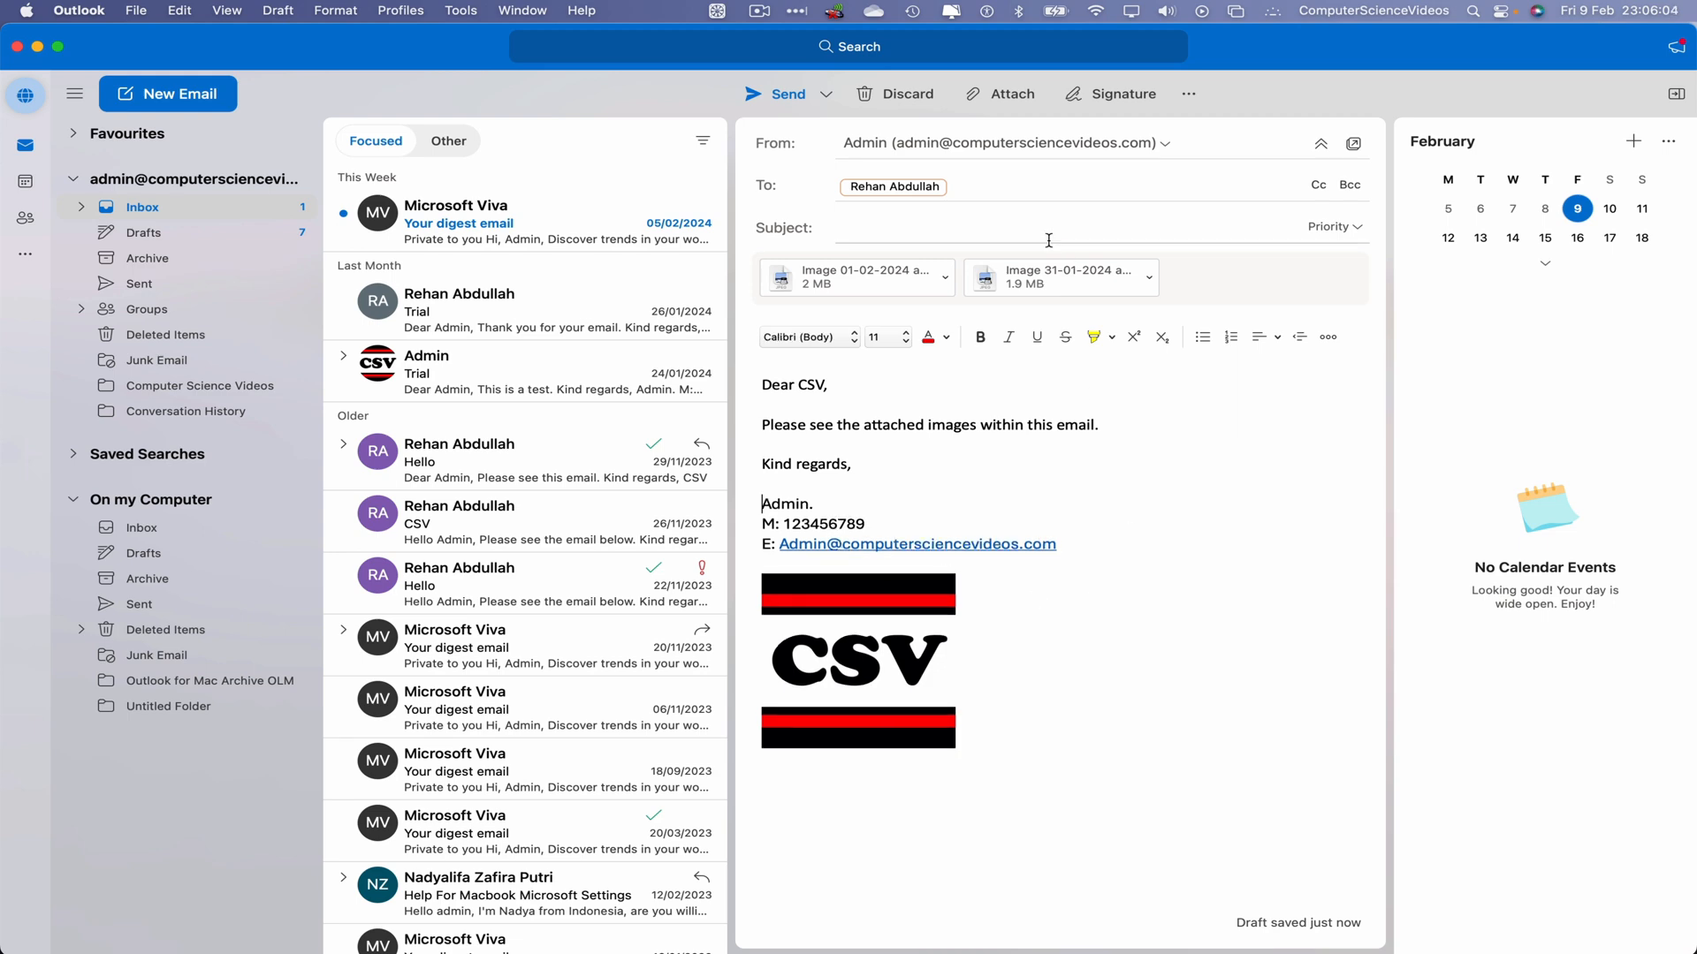
- Give the email the subject "Images" and send it with its attachments
left_click(775, 94)
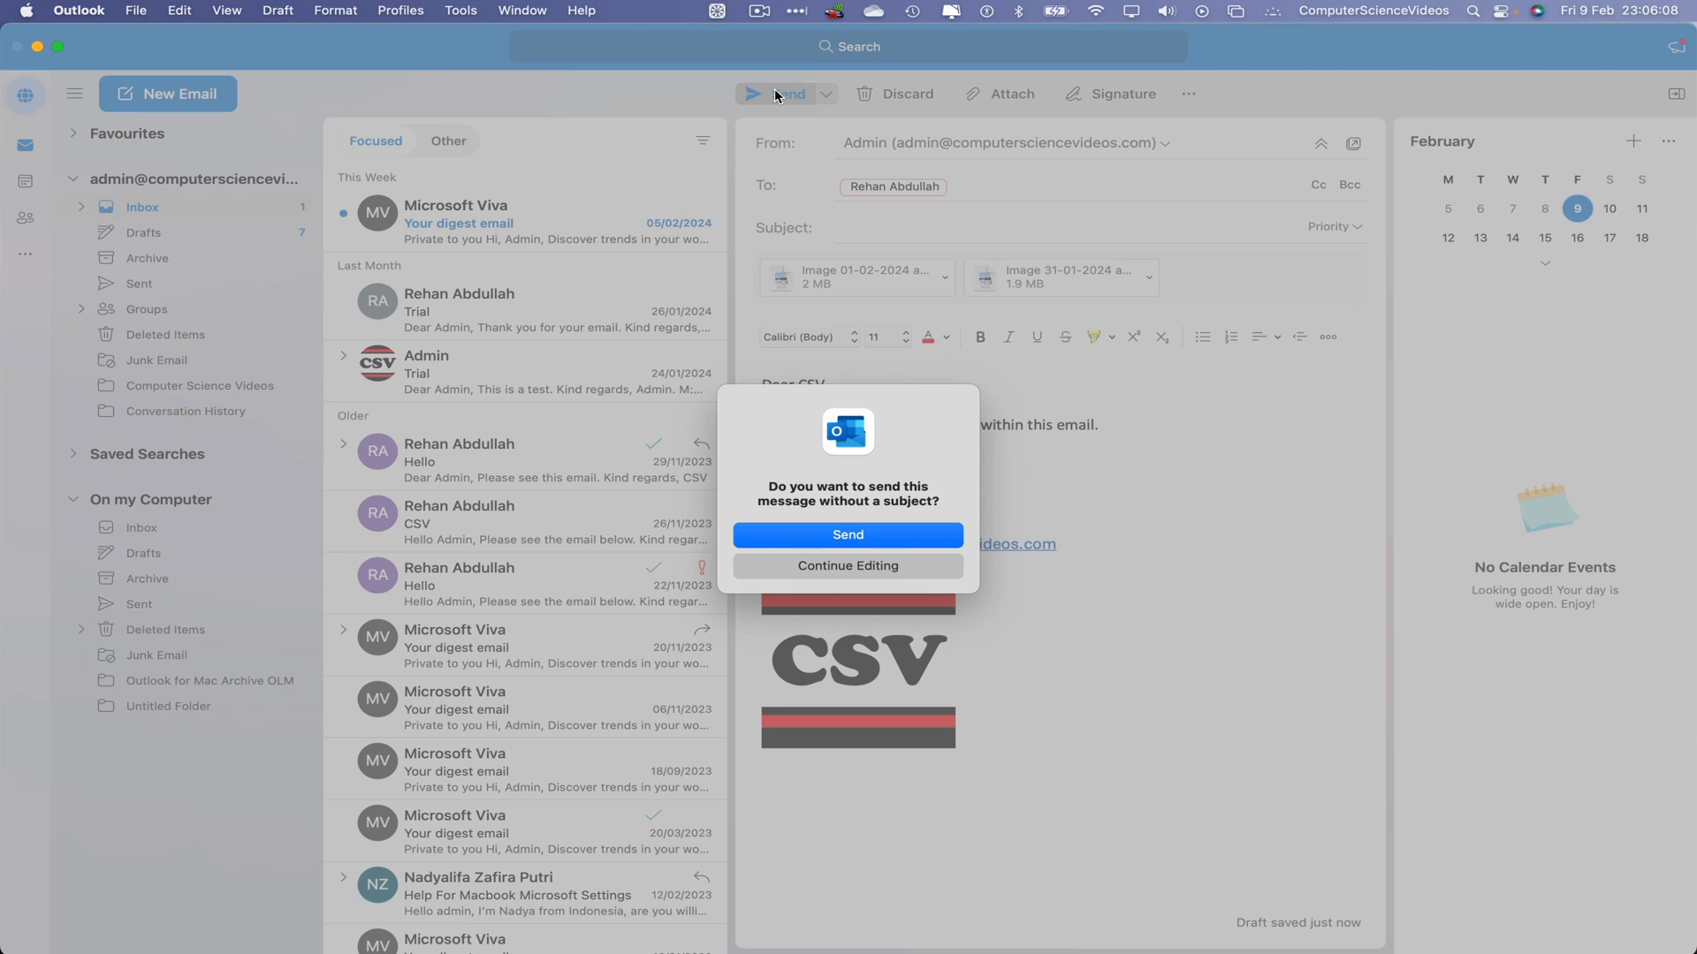
left_click(892, 567)
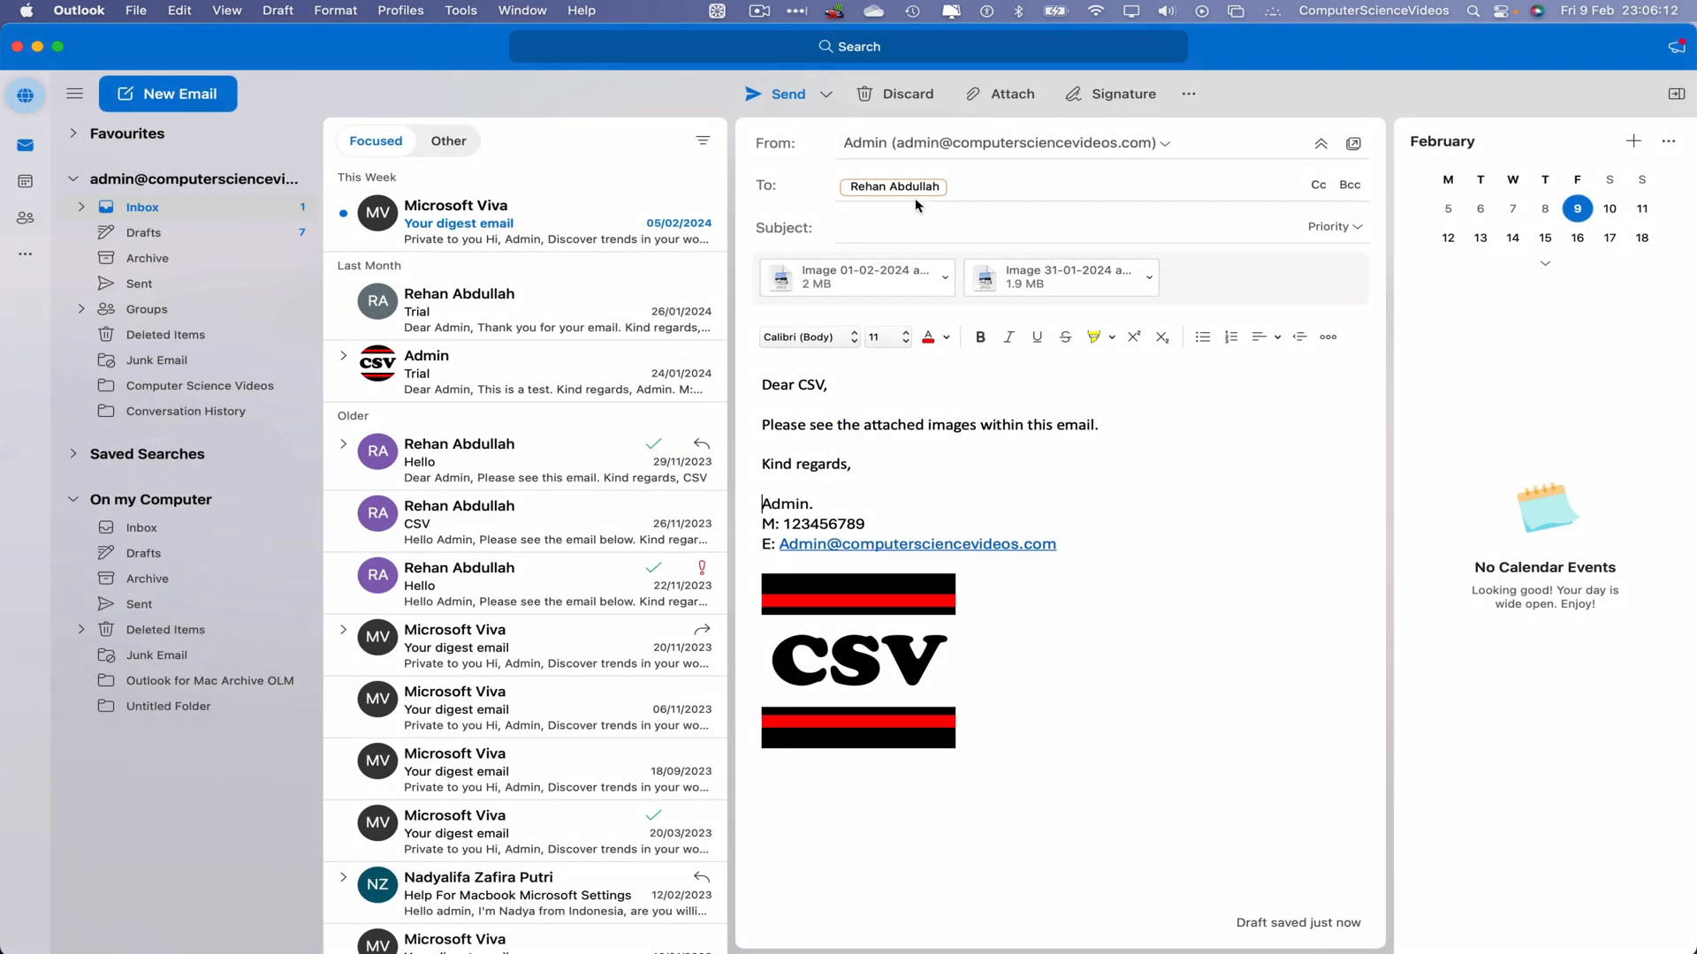
left_click(928, 228)
type("Images")
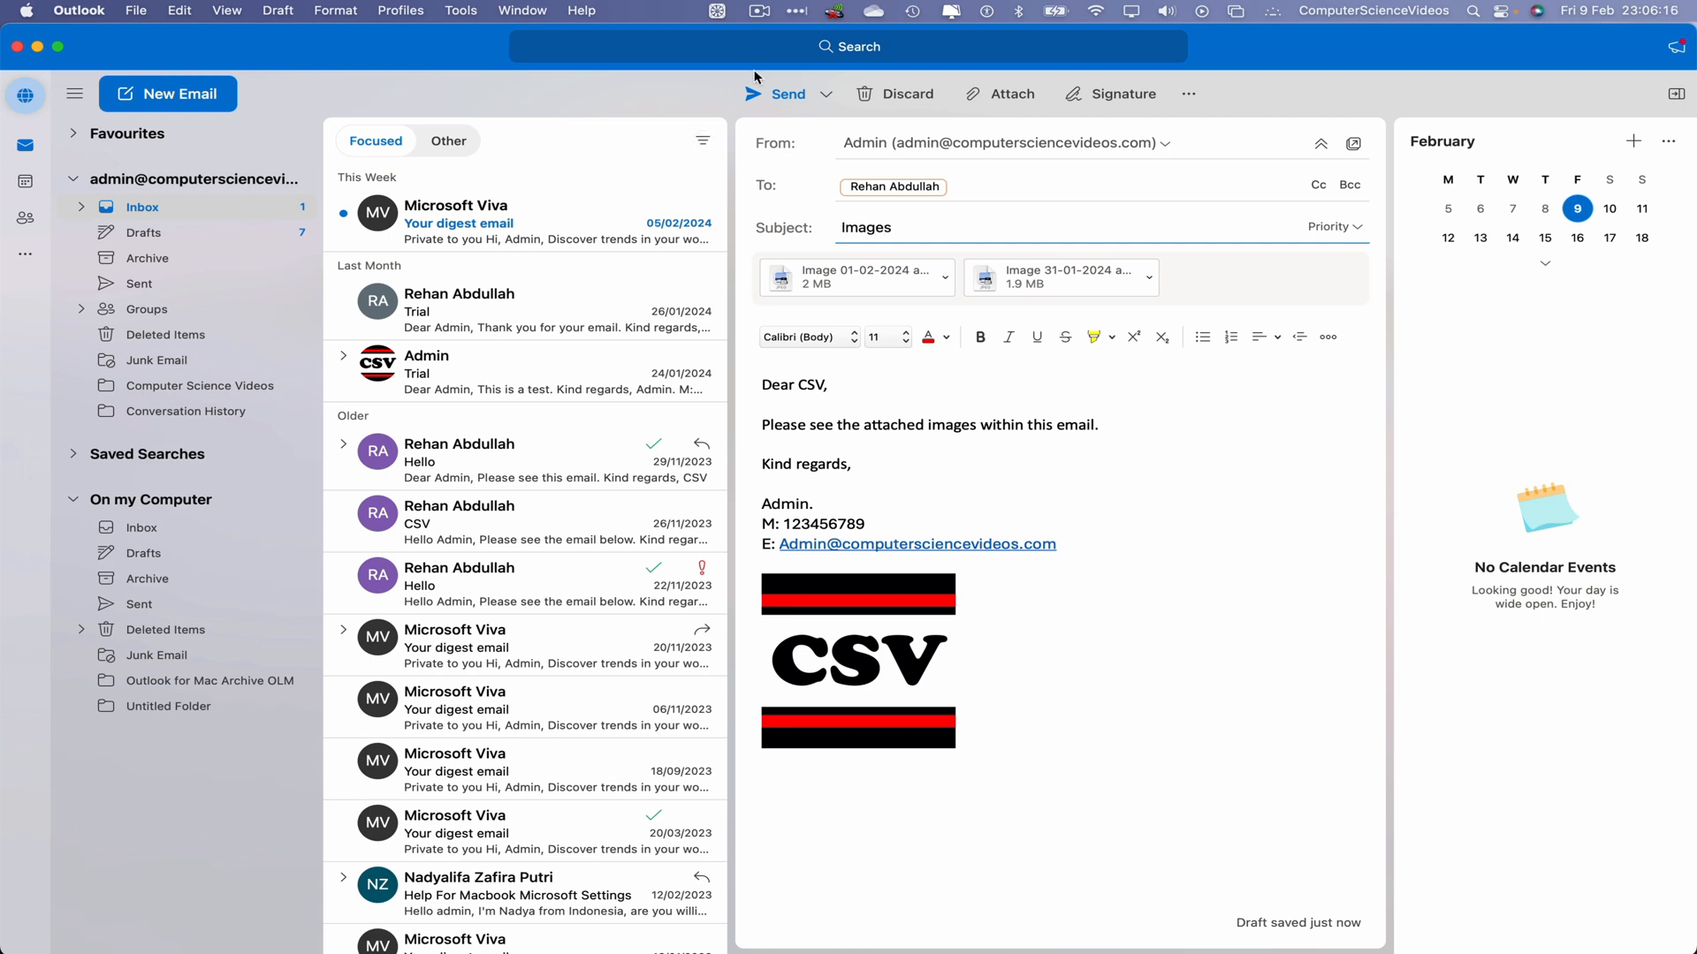
left_click(771, 94)
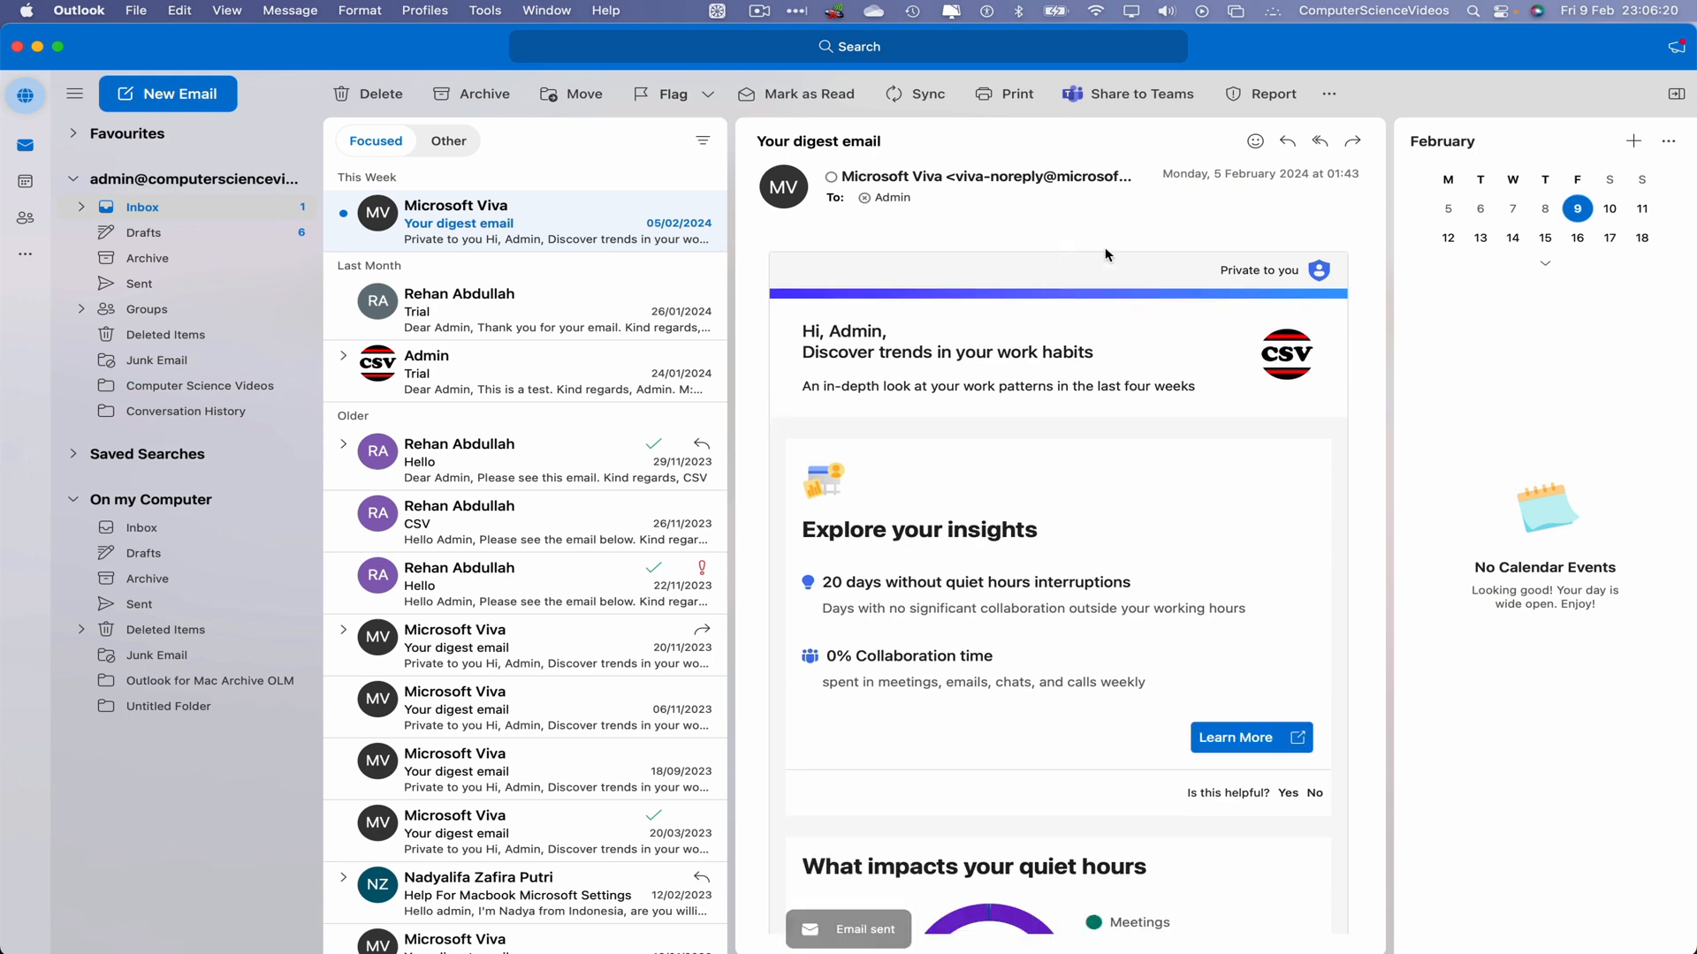
- Minimise the Outlook window, then switch to Google Chrome and open the Gmail inbox
left_click(37, 45)
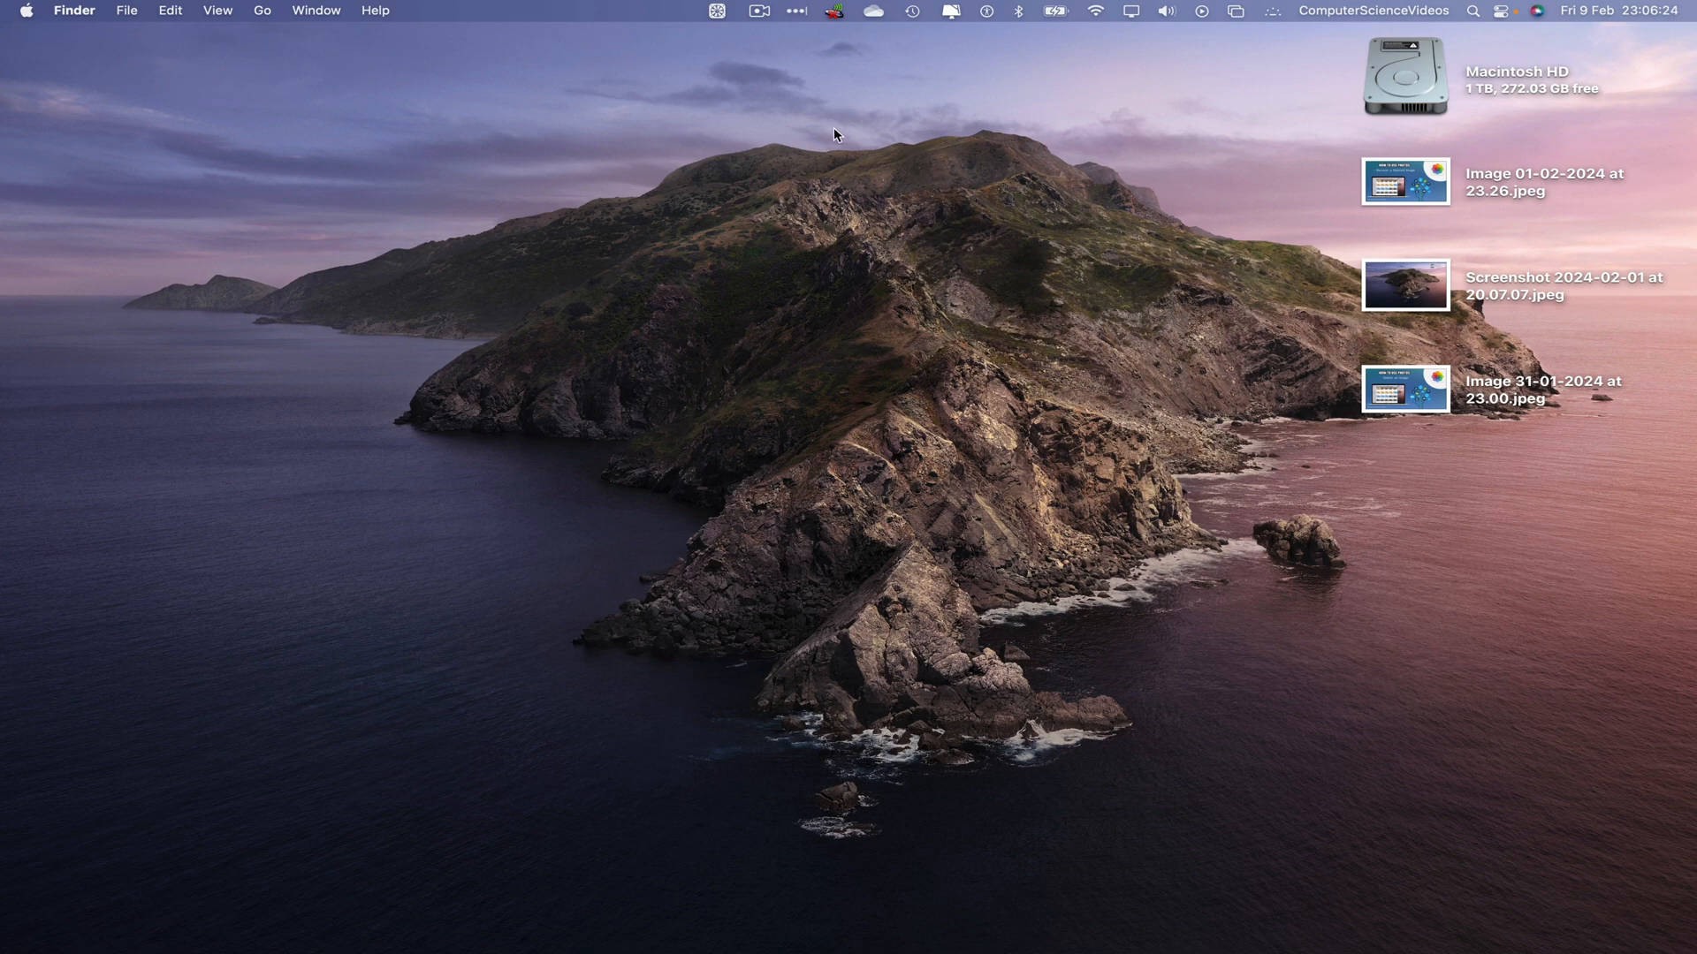
mouse_move(619, 951)
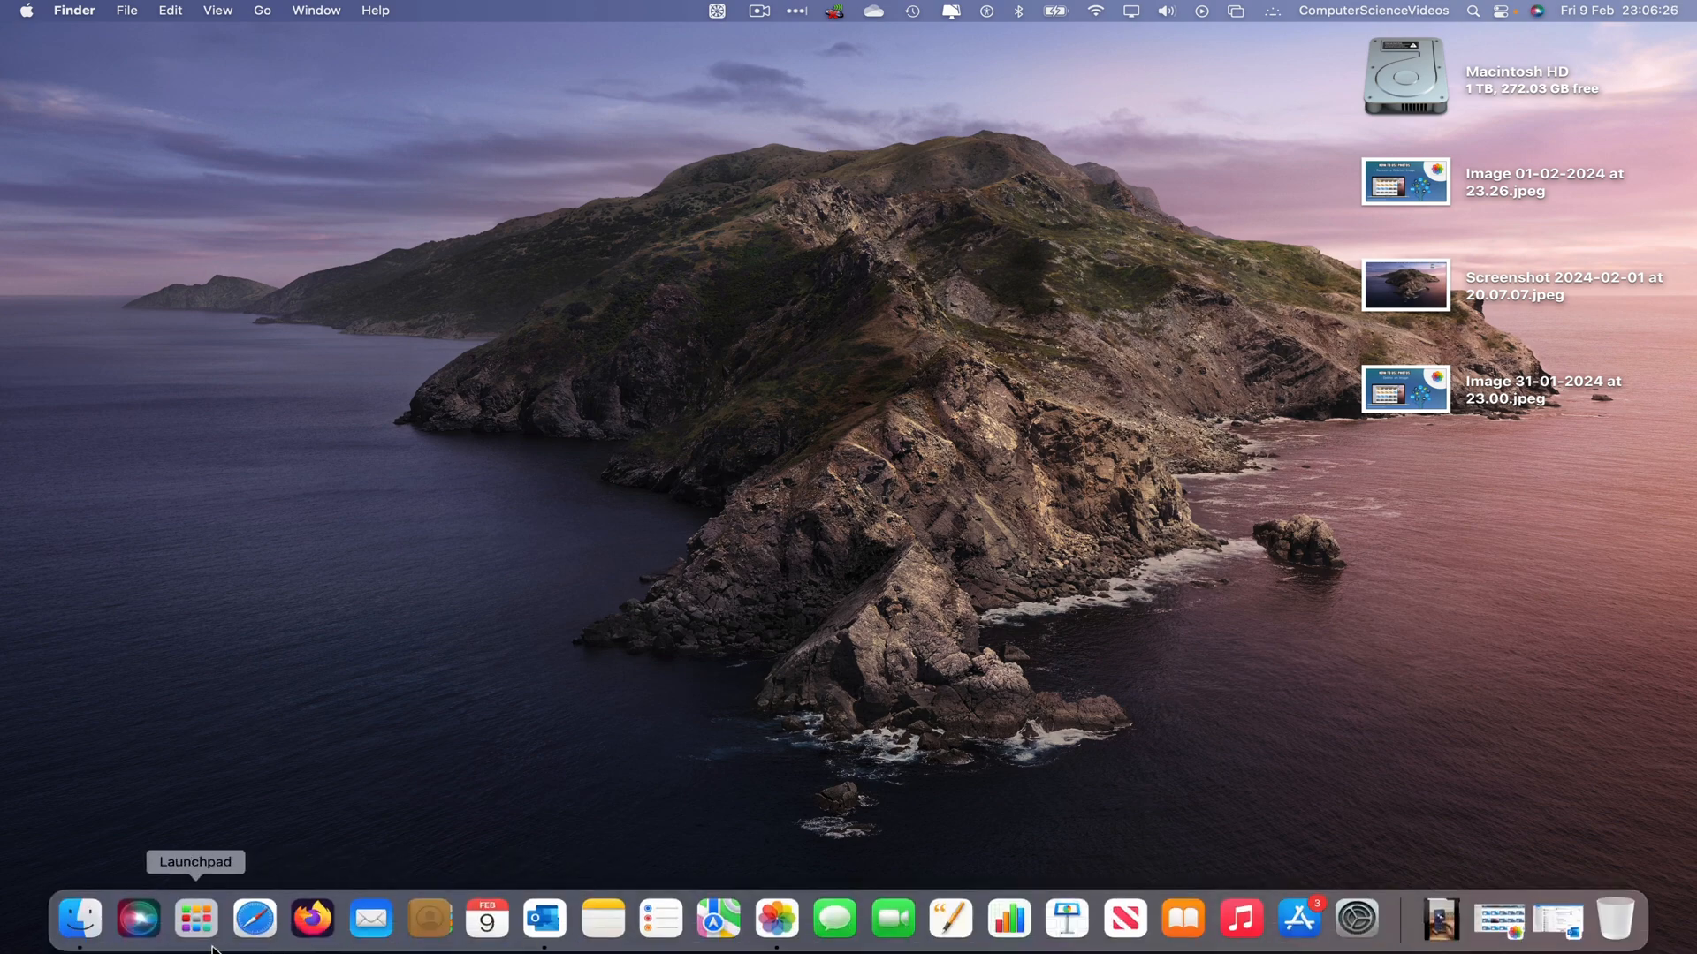
left_click(195, 919)
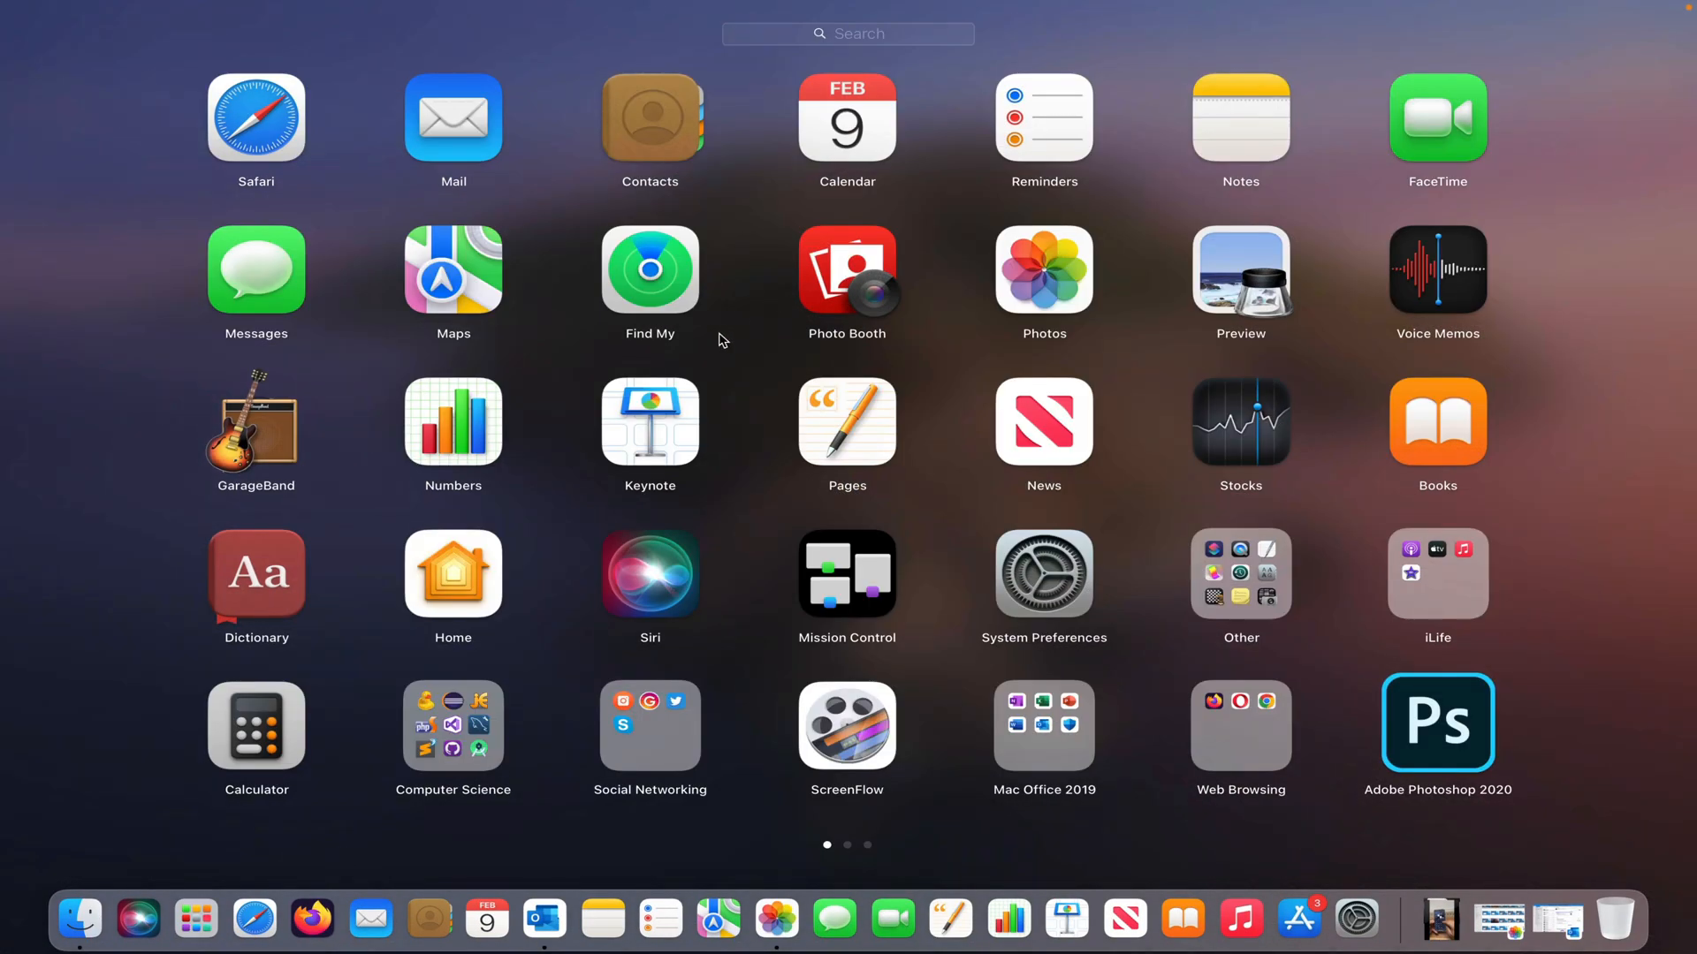
type("chro")
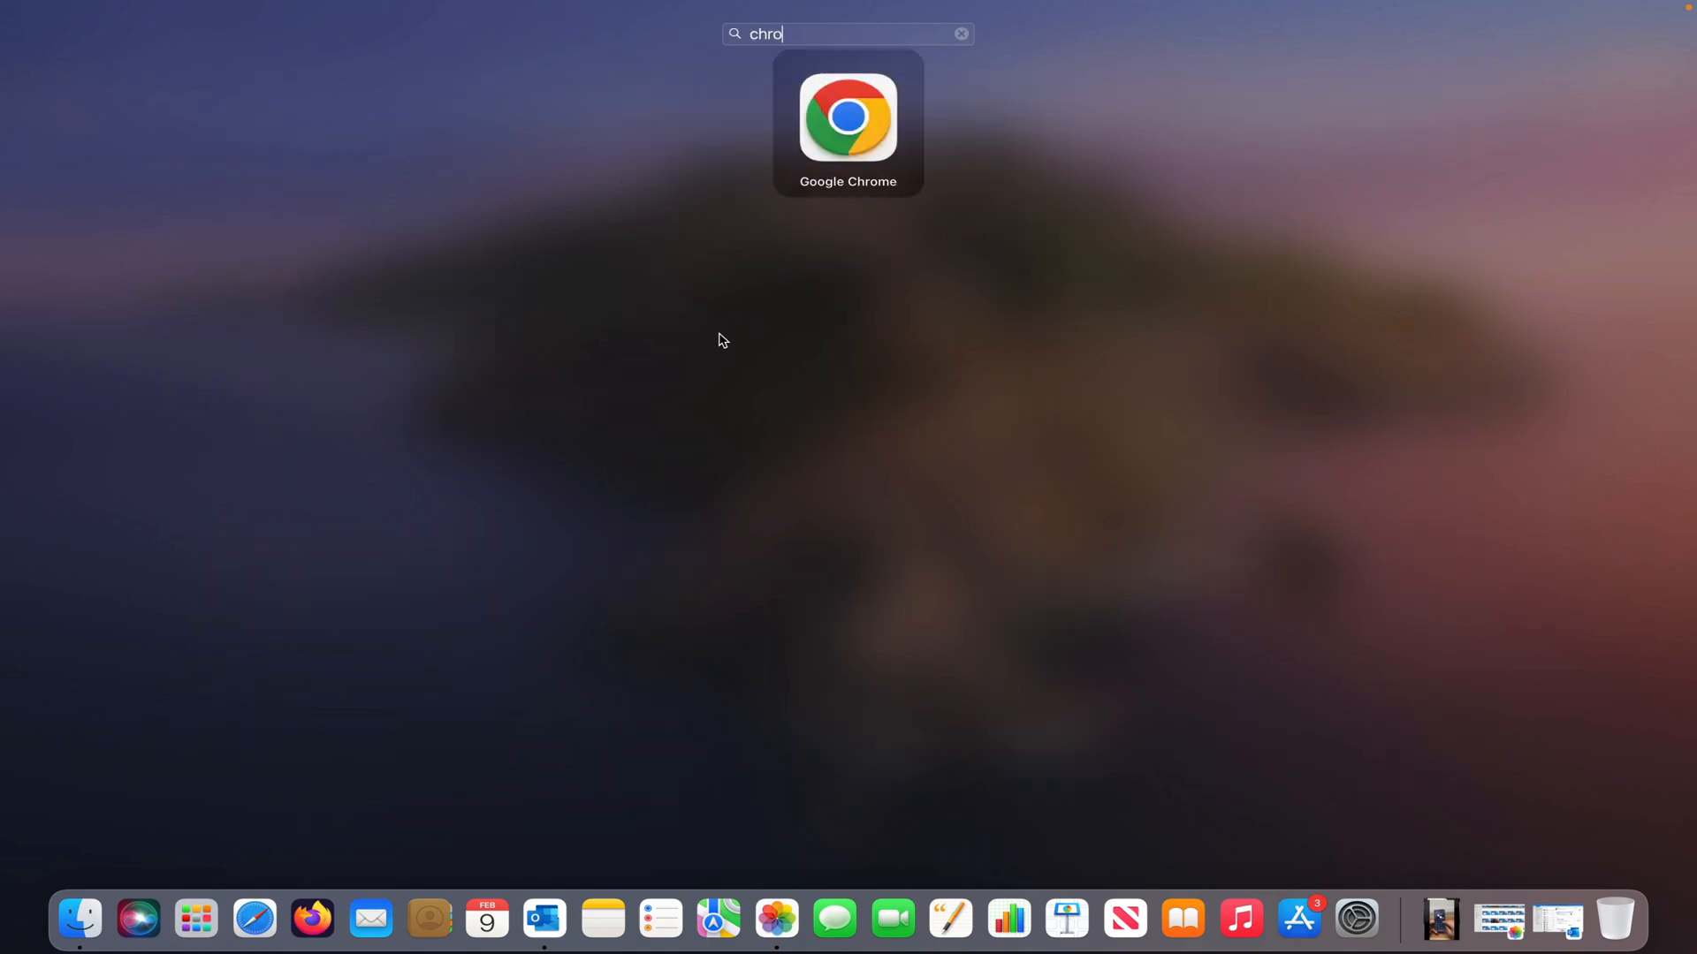
key("Return")
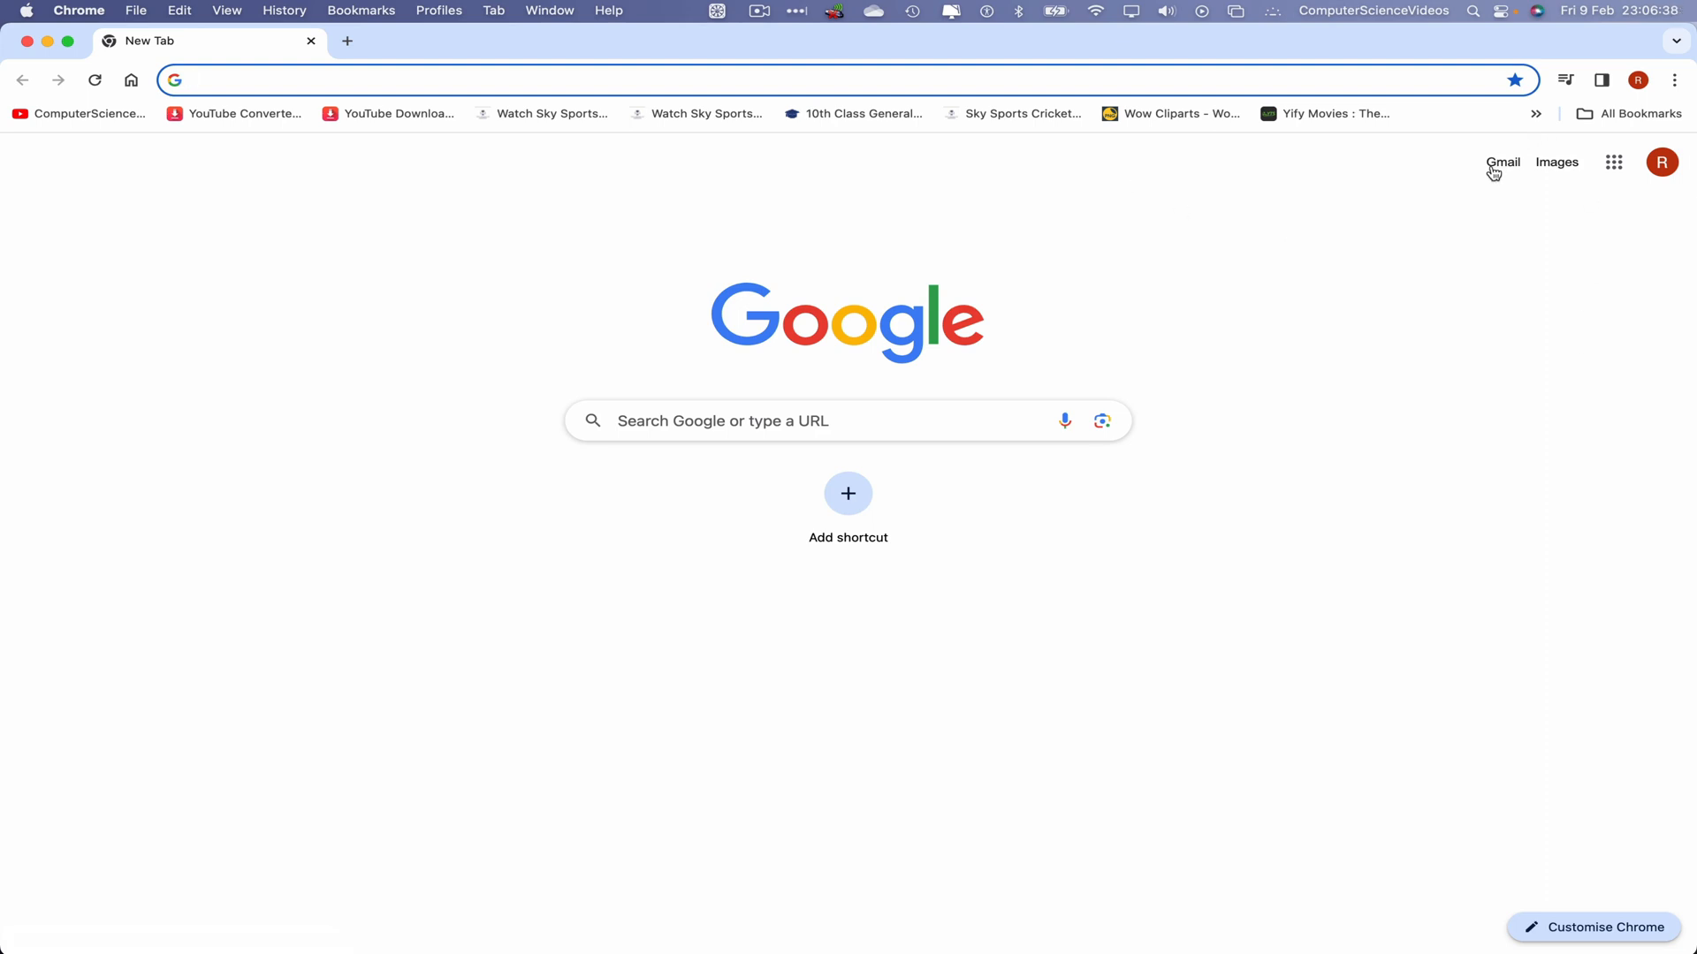
left_click(1499, 168)
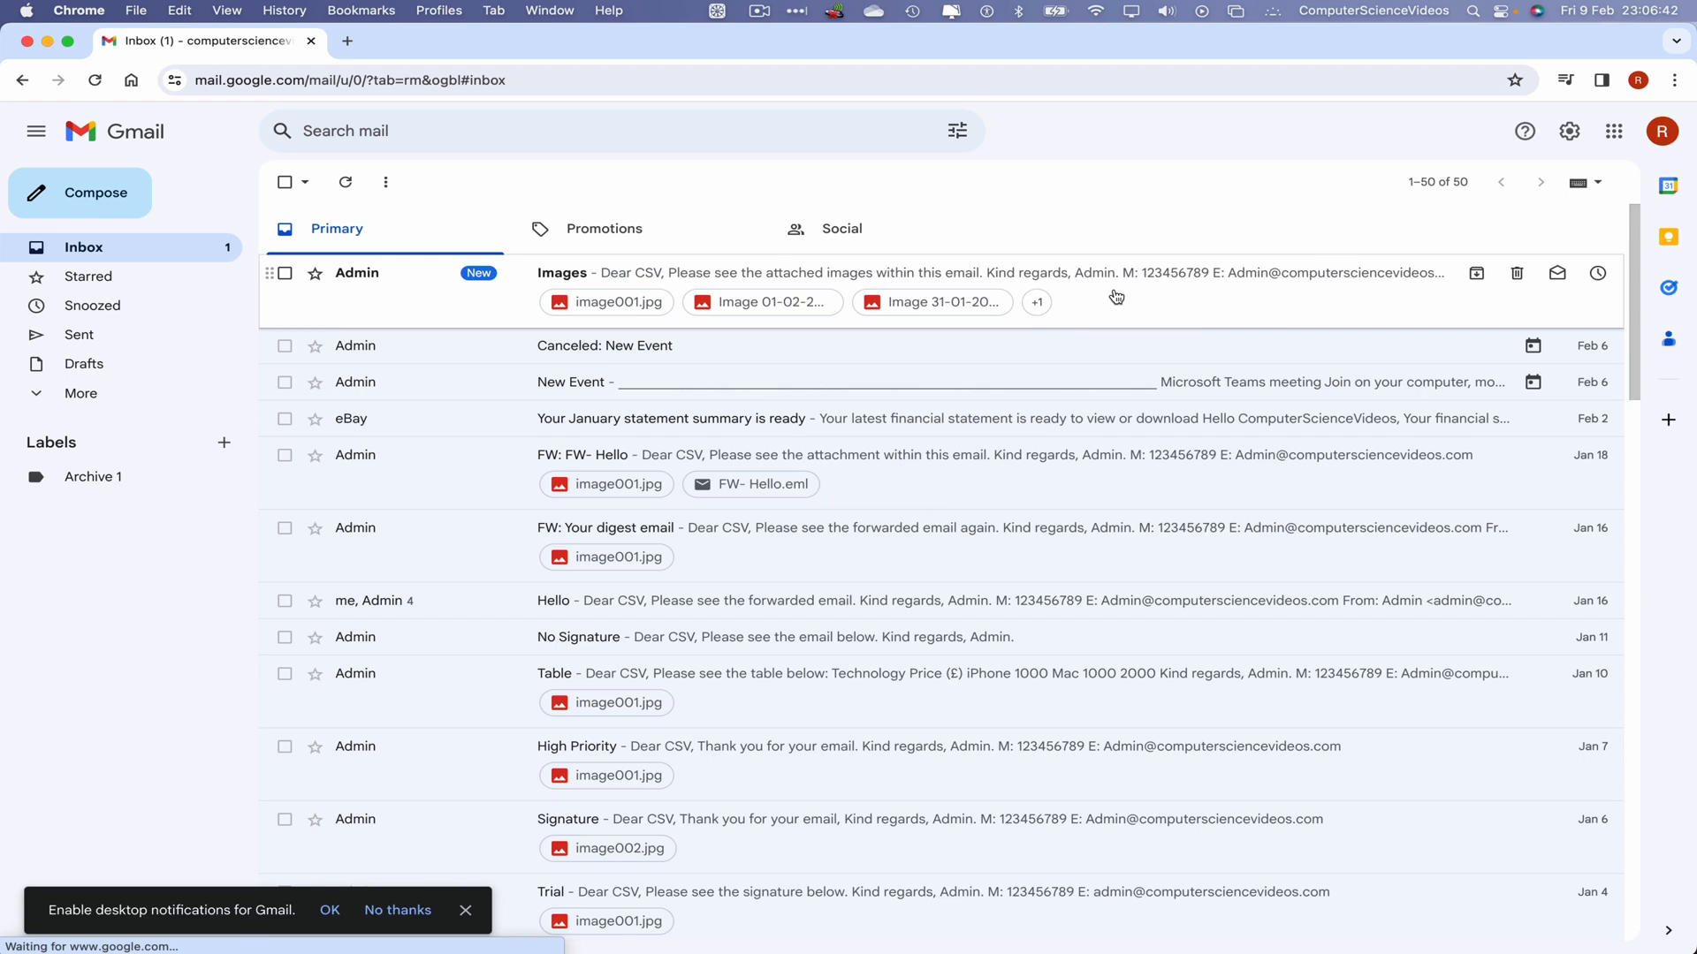
- Open the received "Images" email in the inbox, preview its first image attachment at full size and close the preview
left_click(1109, 298)
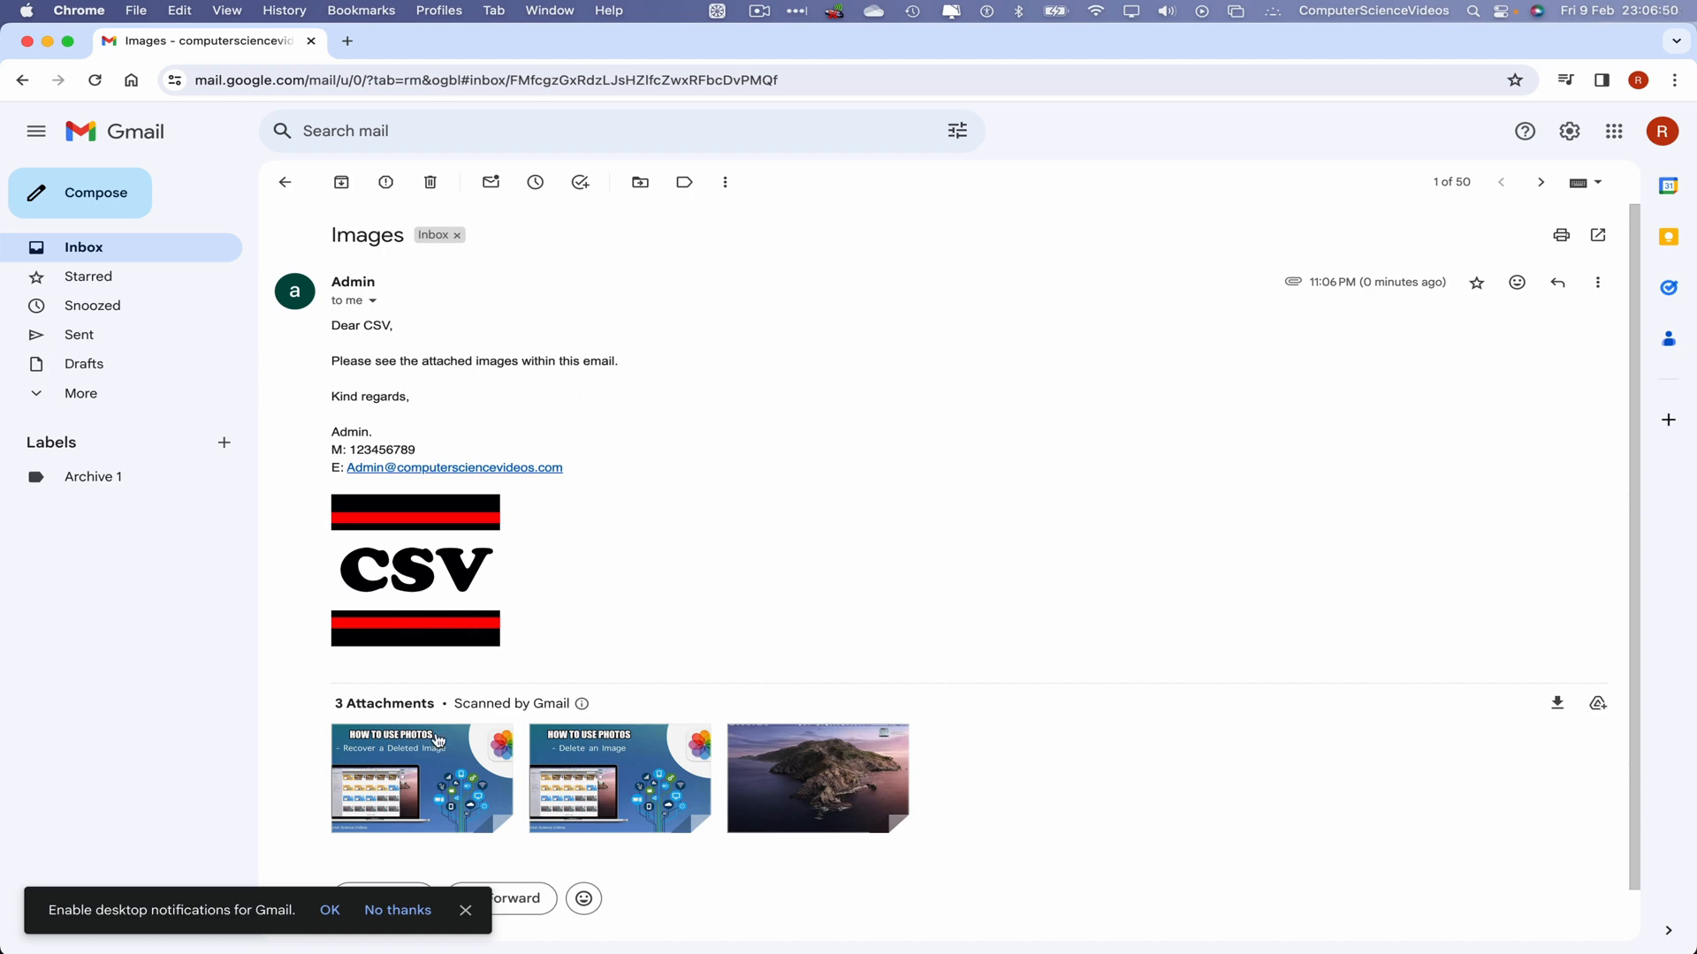
left_click(452, 765)
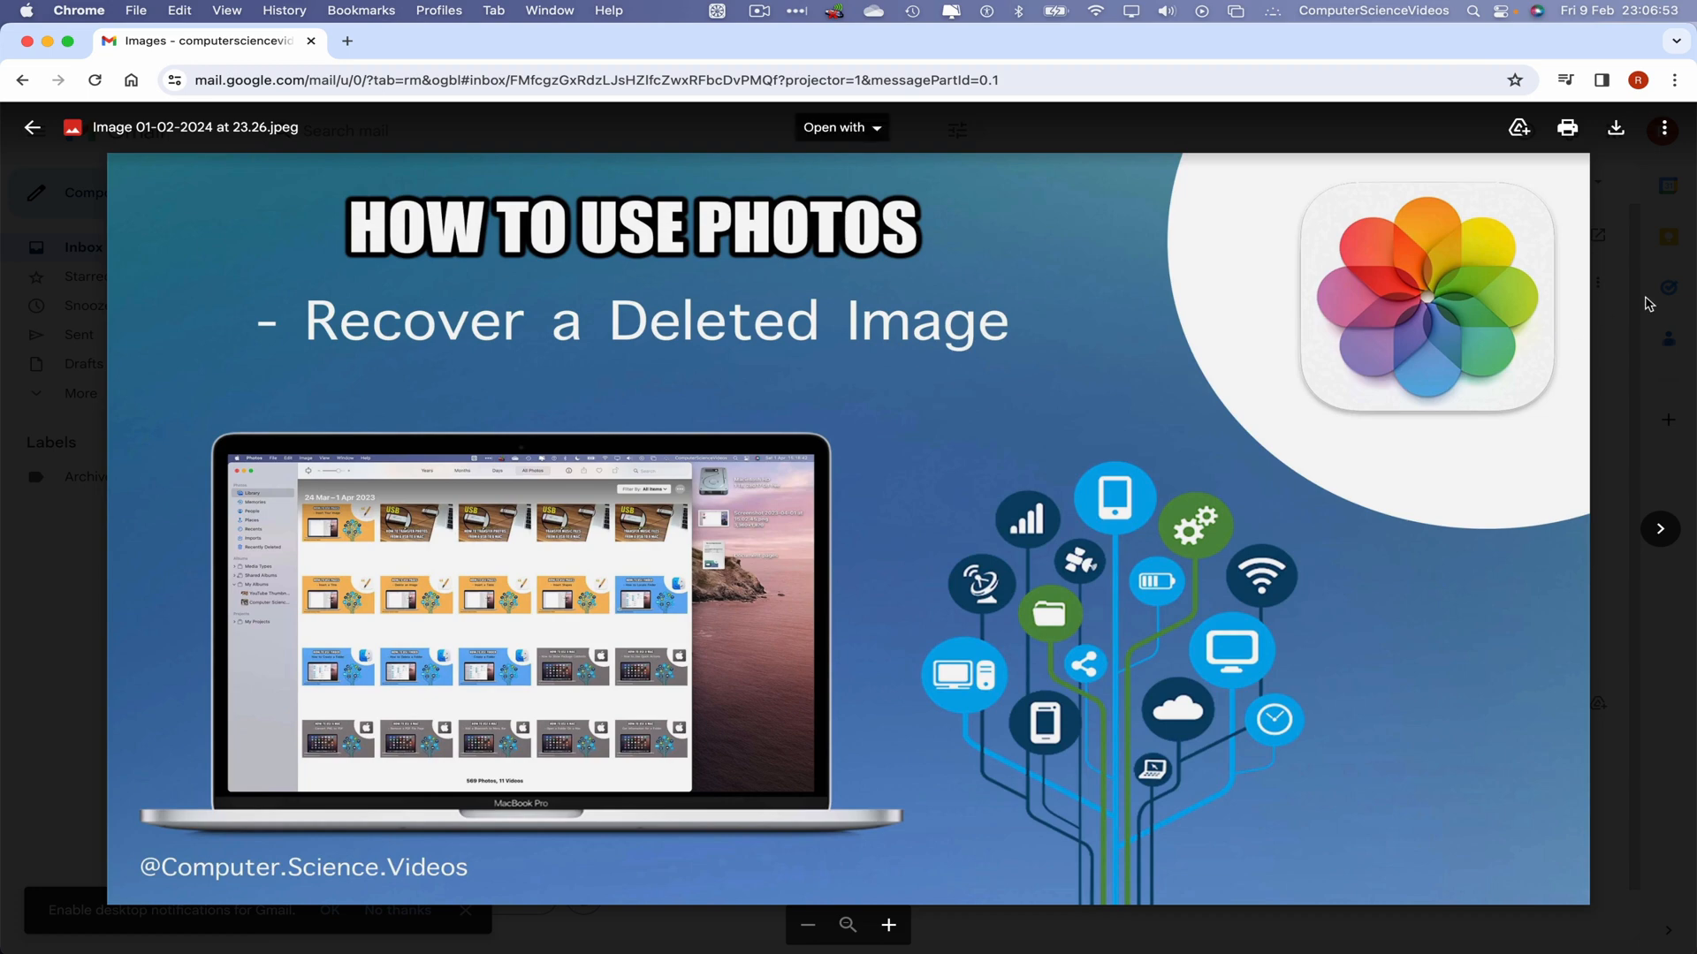
left_click(1630, 295)
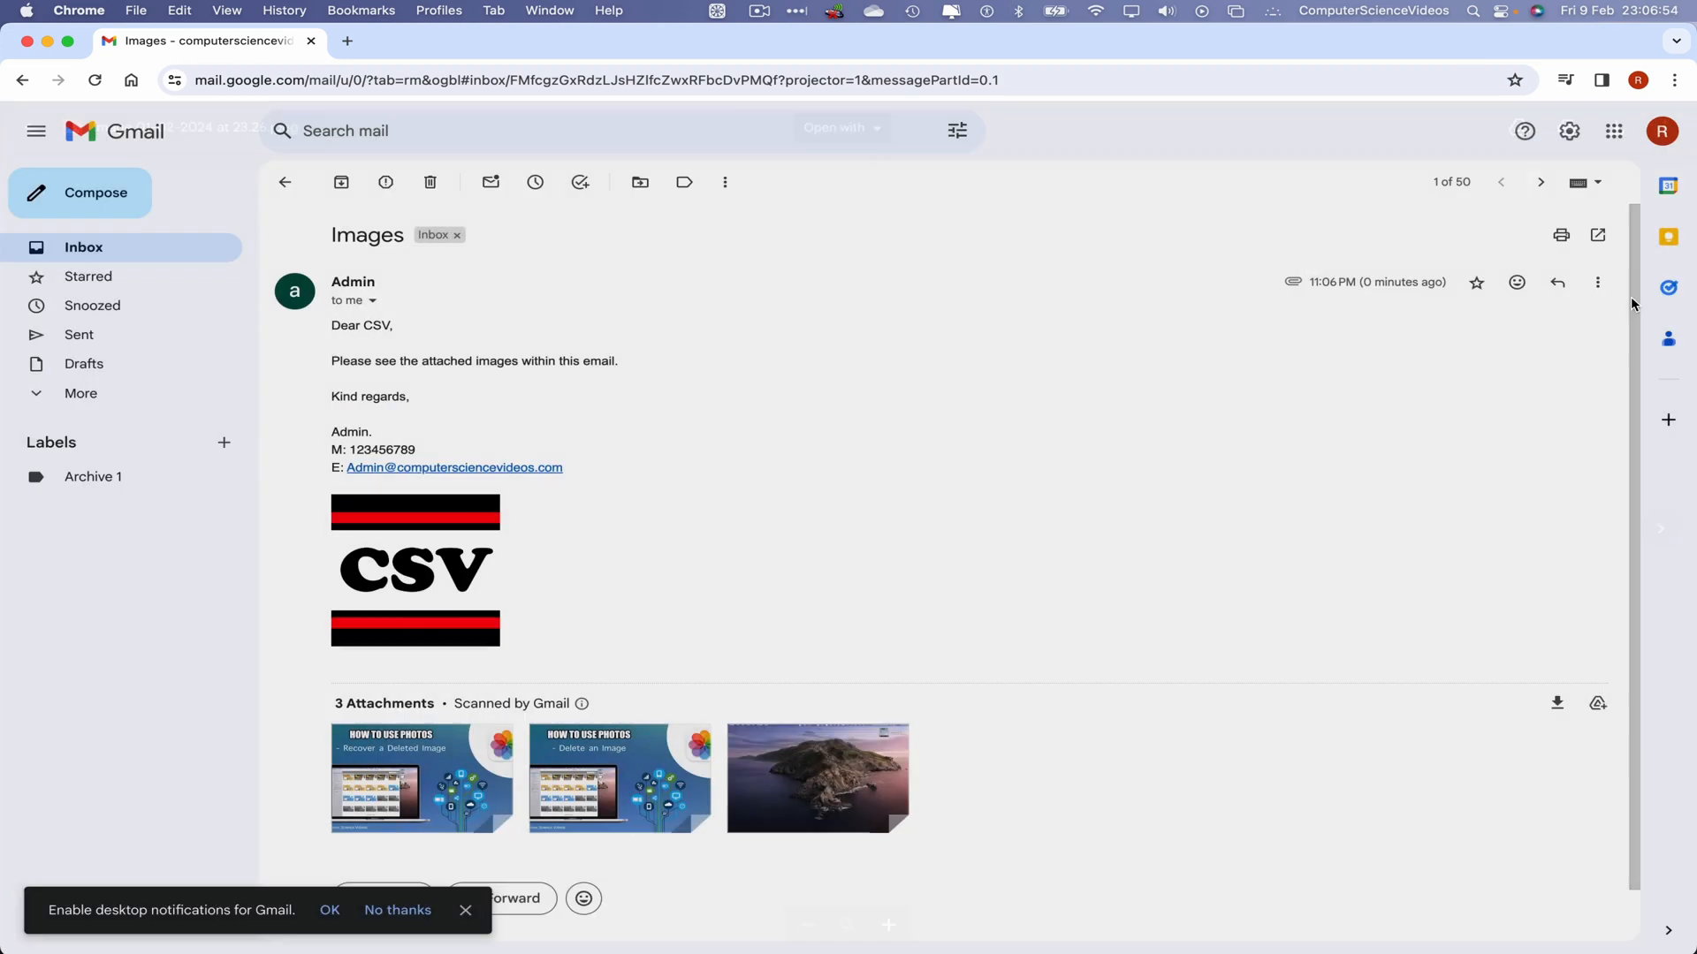
- Quit Google Chrome, Outlook and Photos, leaving only the desktop
left_click(78, 9)
left_click(139, 277)
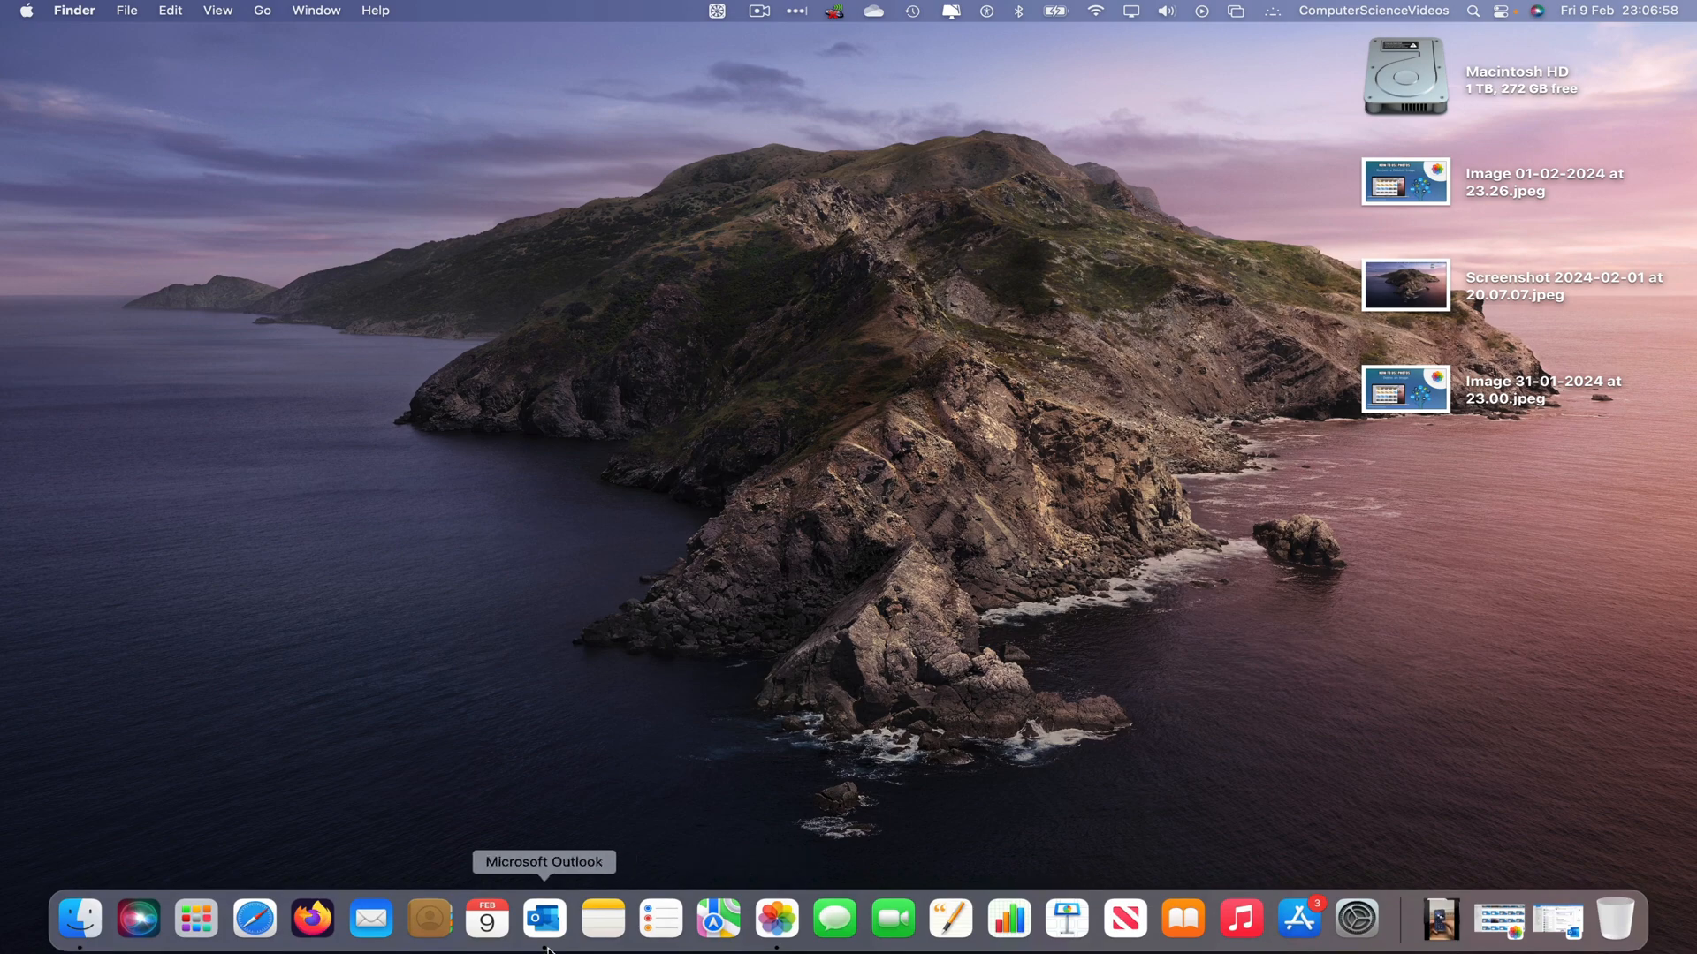
left_click(561, 941)
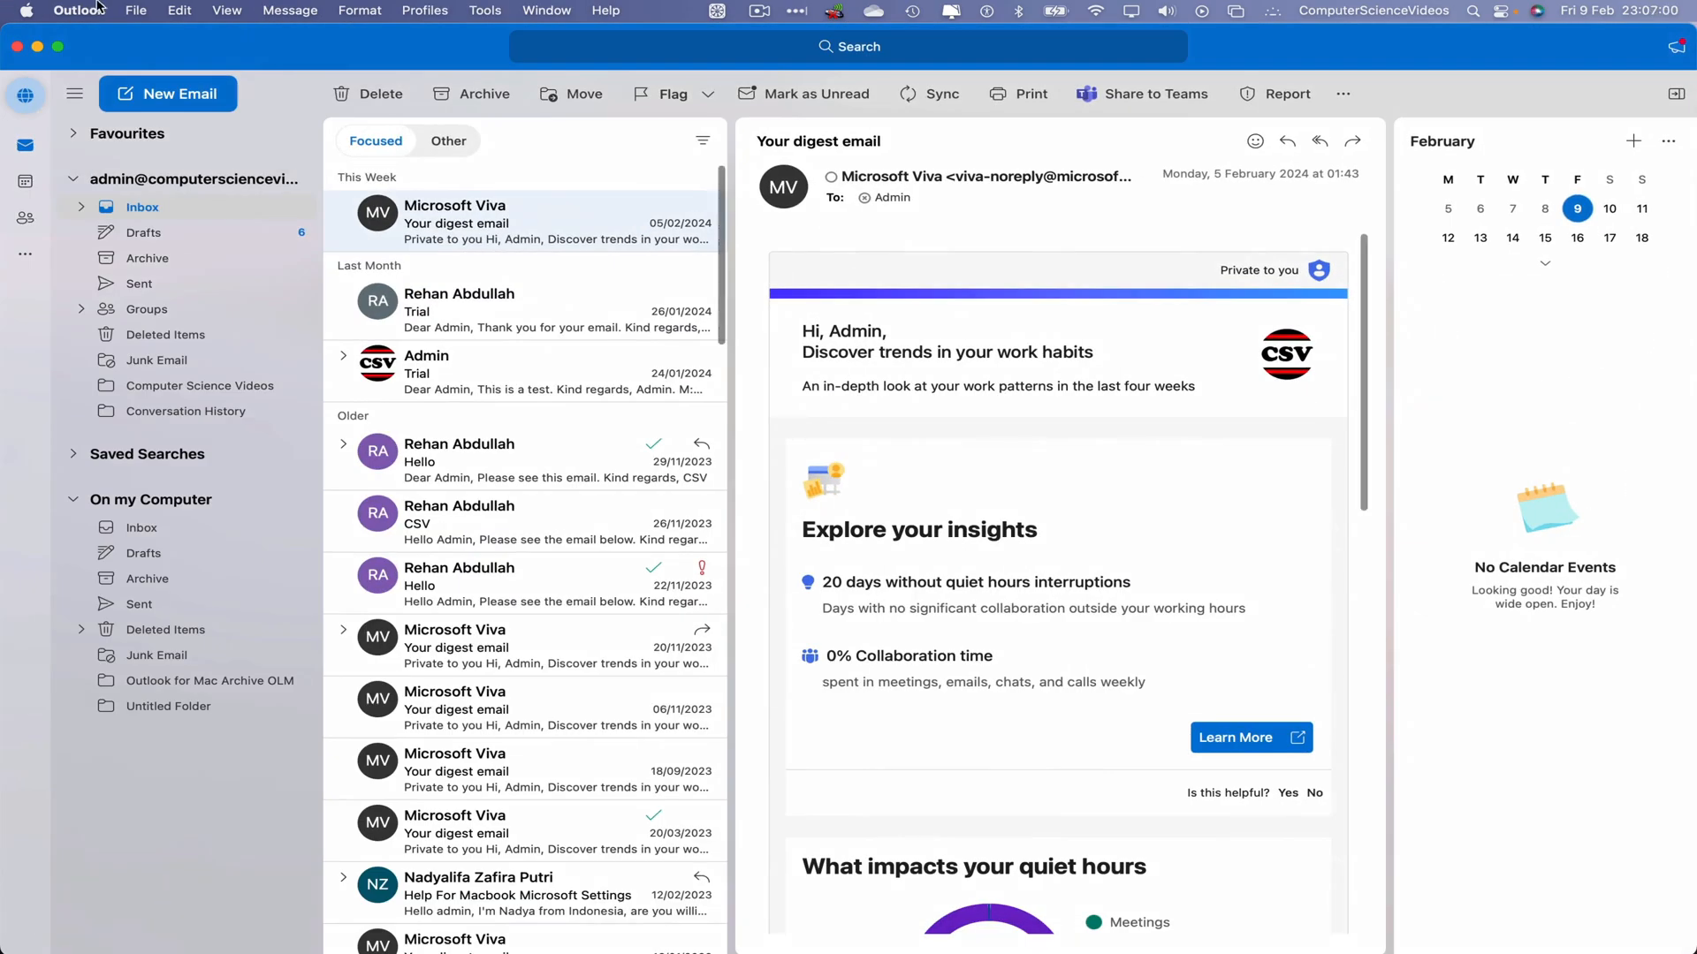
left_click(79, 10)
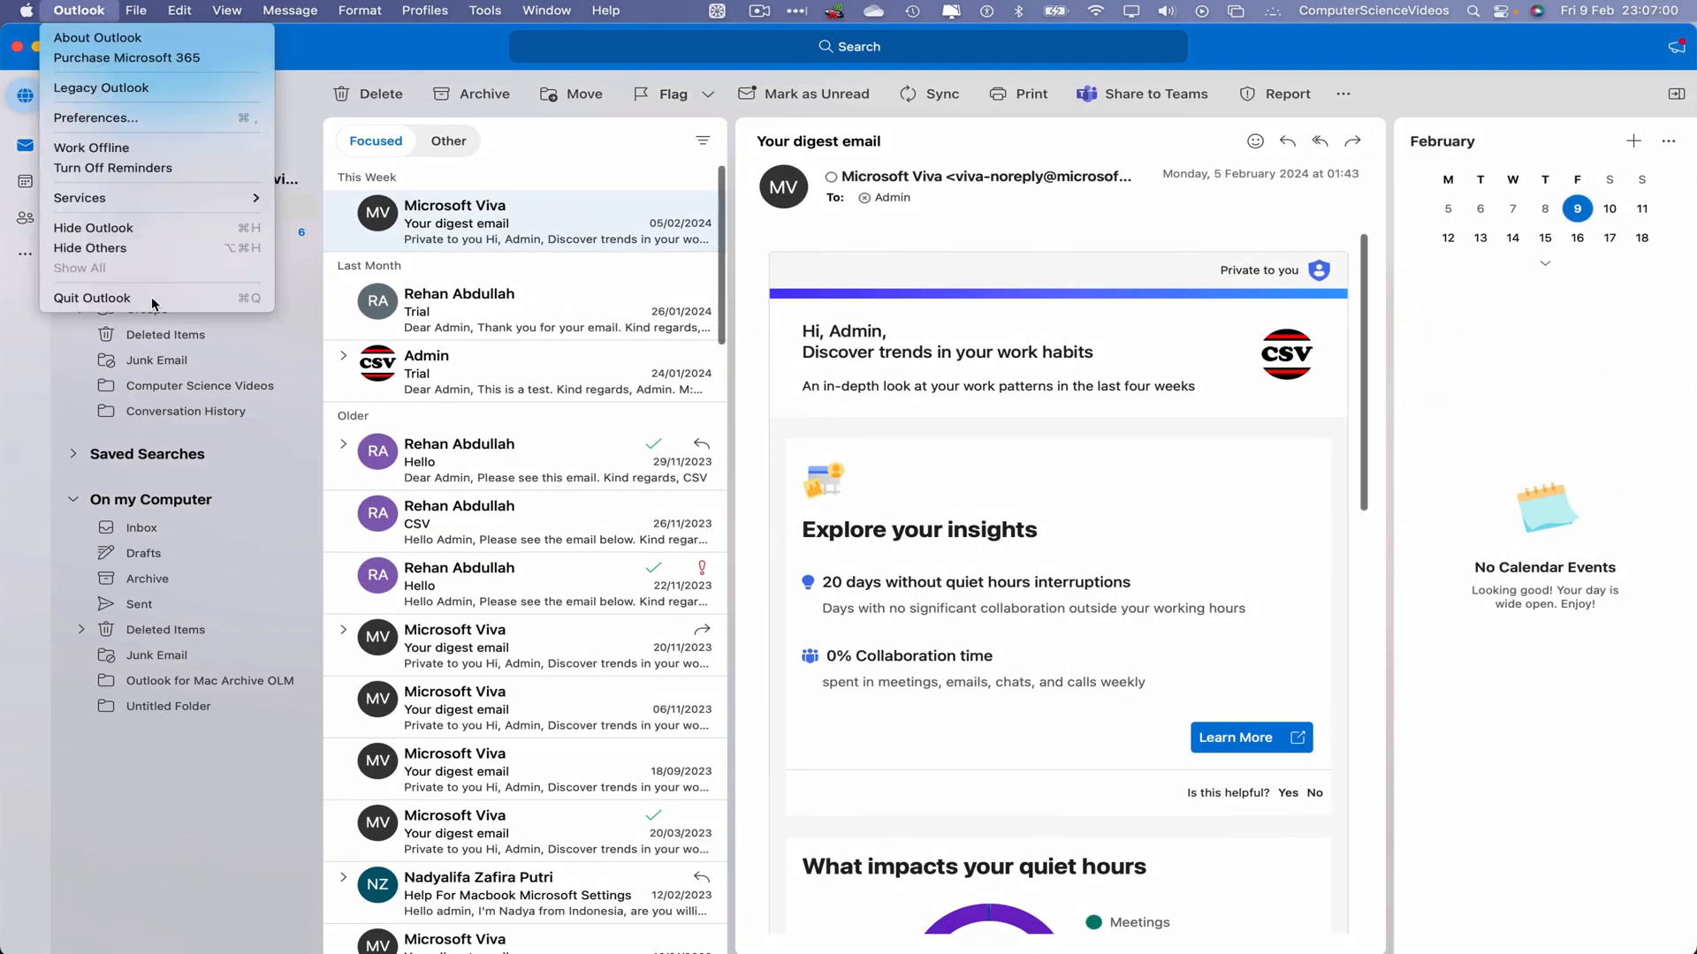
left_click(88, 302)
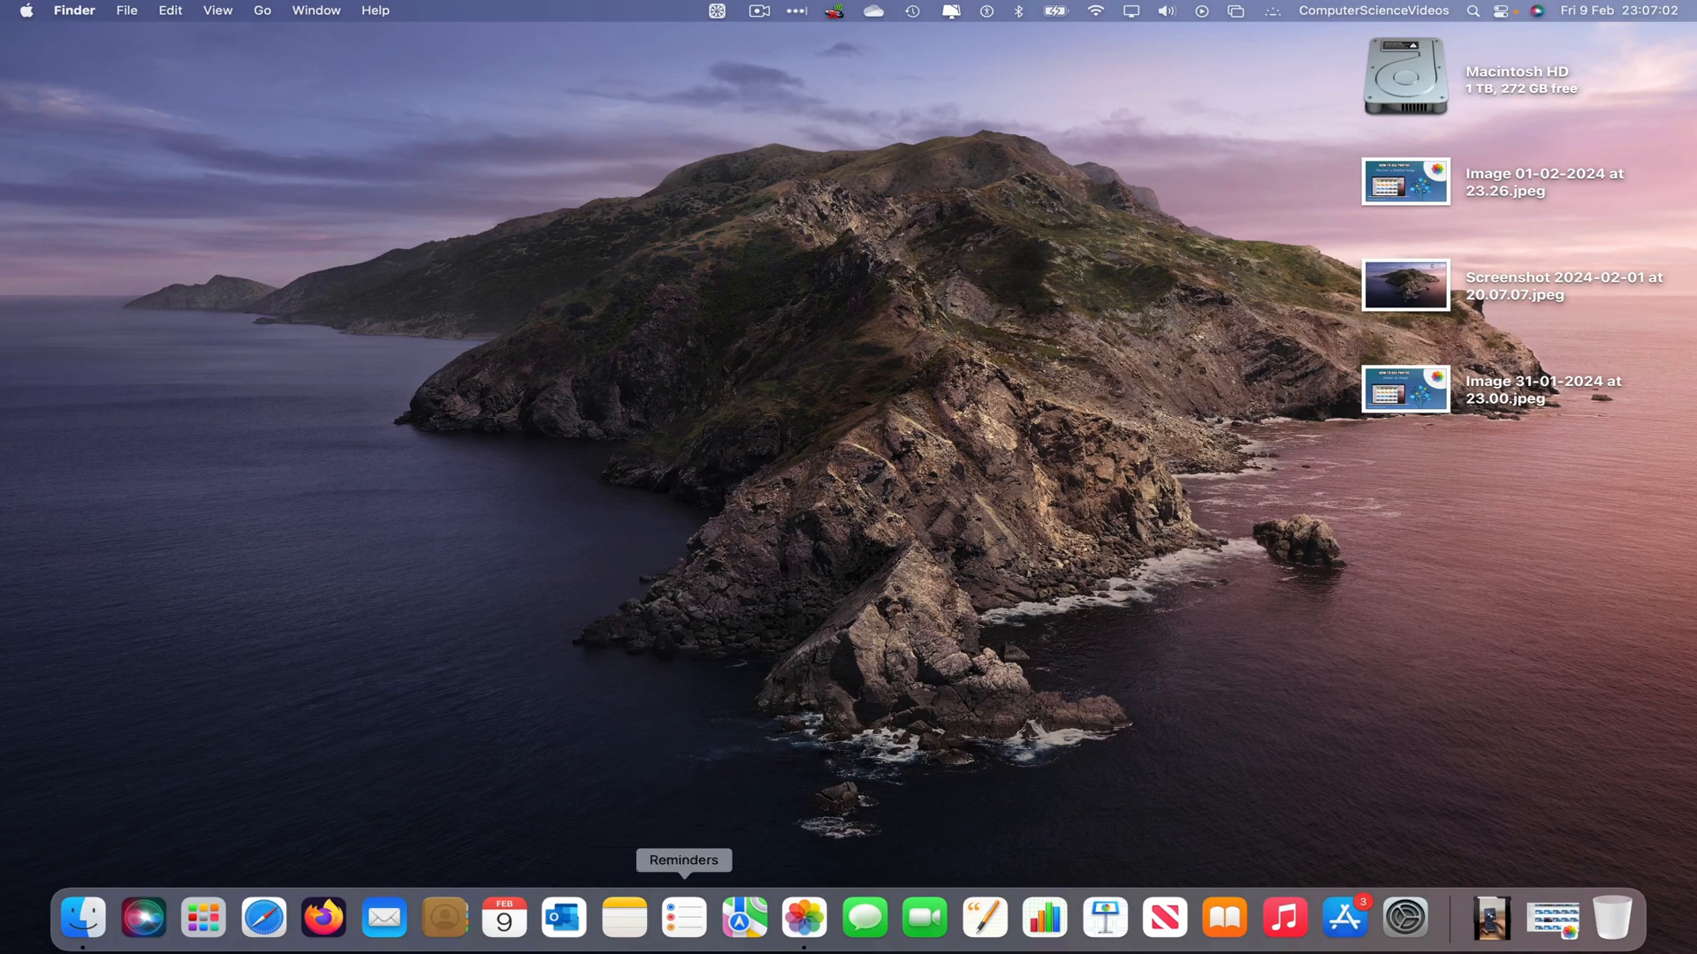
left_click(814, 935)
left_click(76, 10)
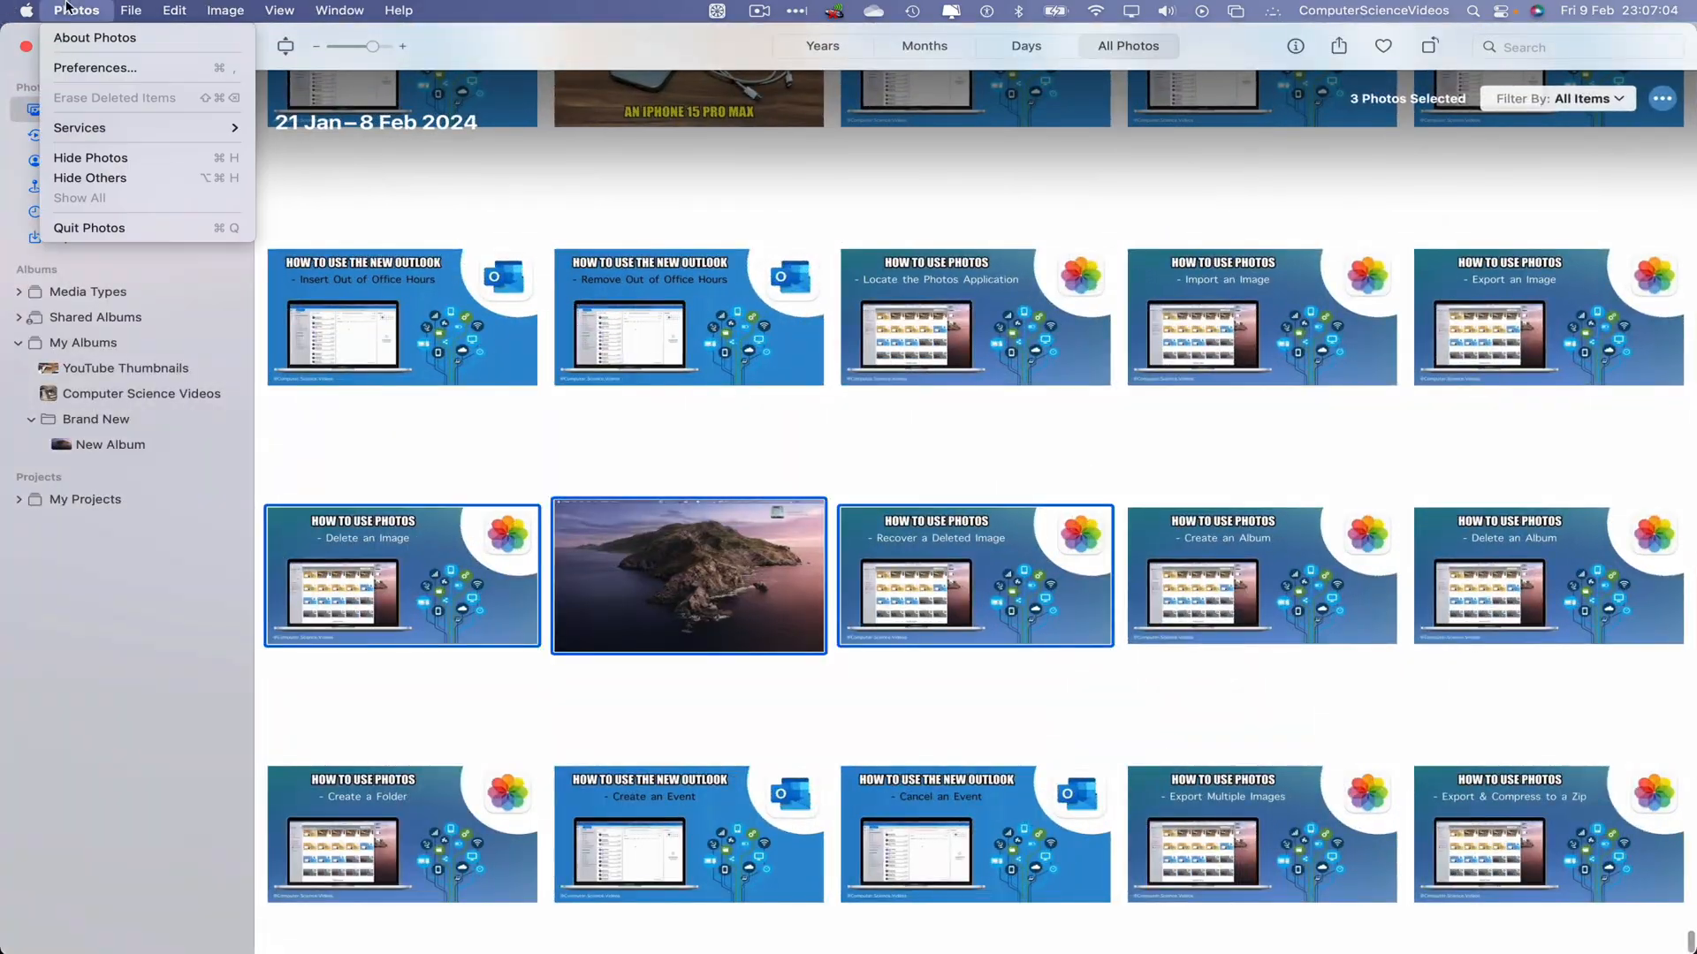
left_click(149, 231)
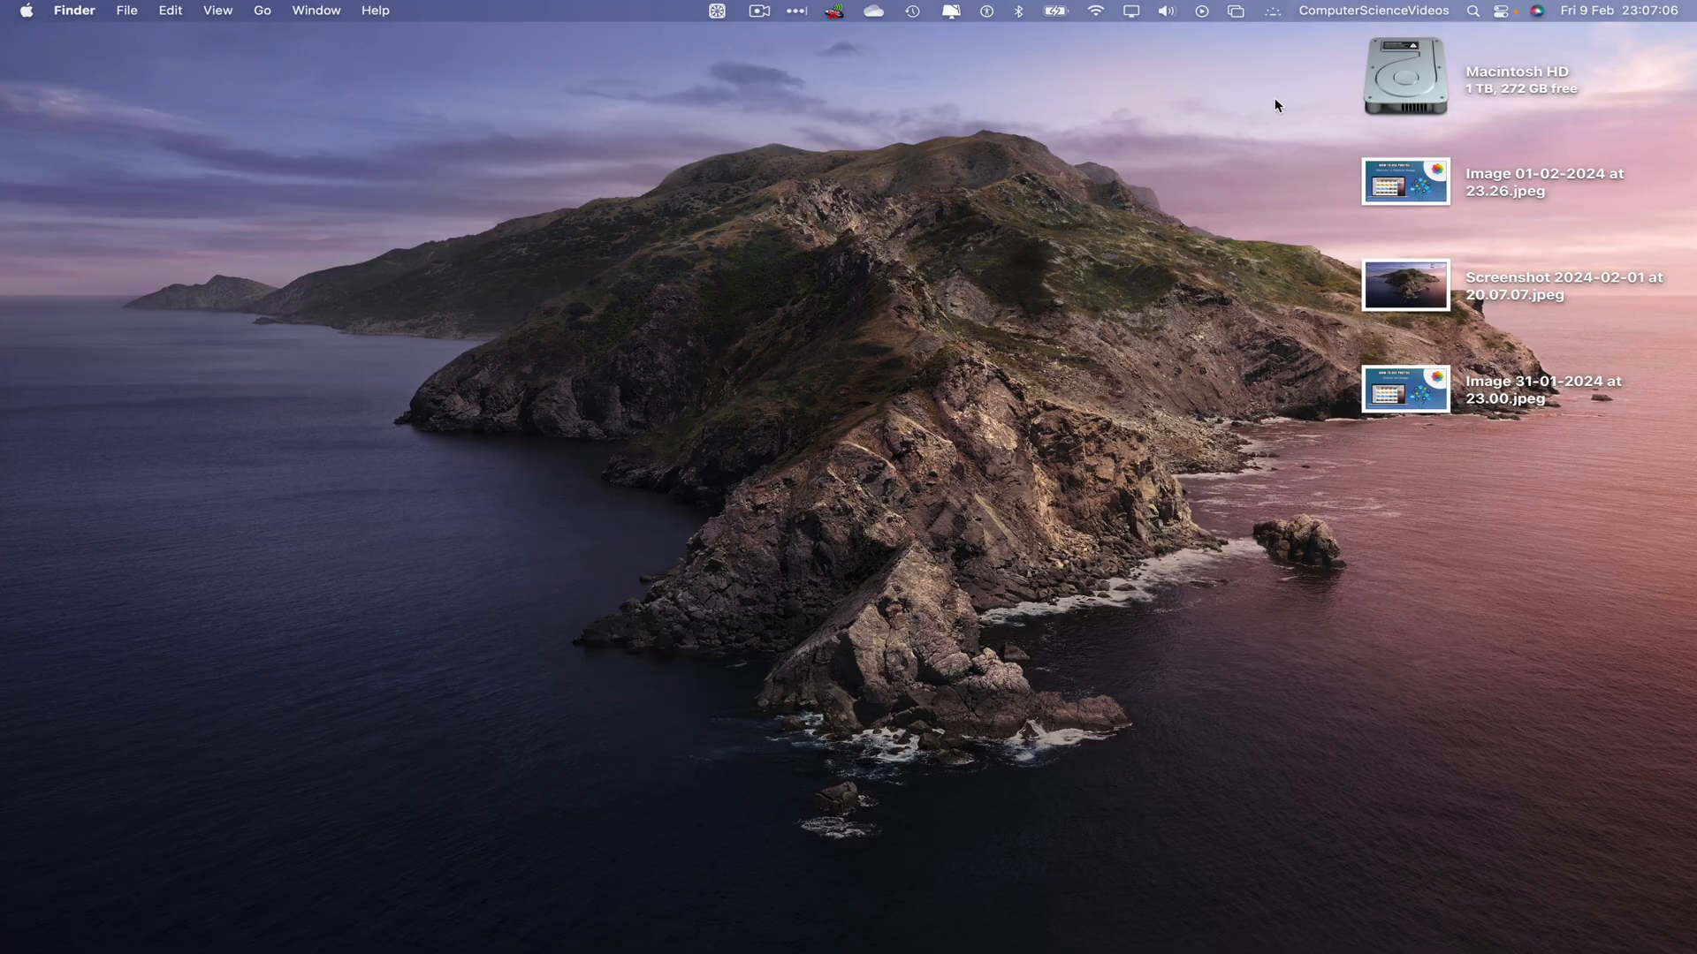